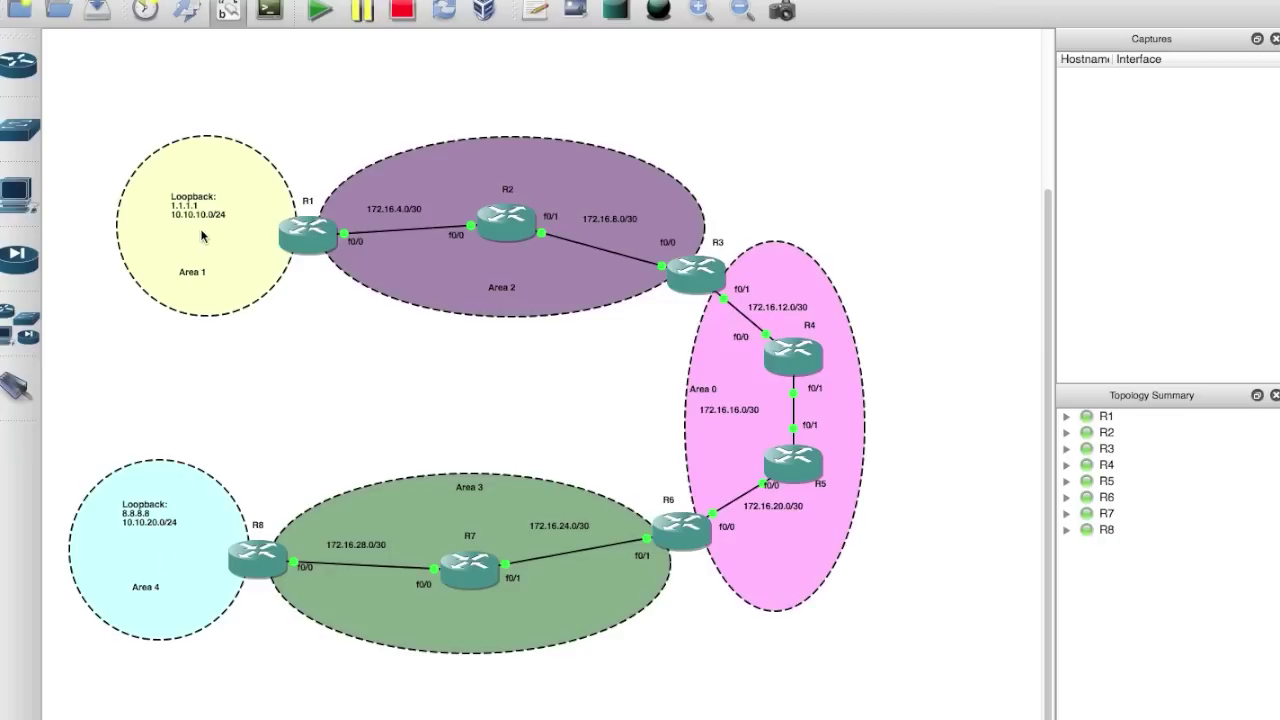
- Switch to the router consoles and ping 10.10.20.1 from R1
key(super+Tab)
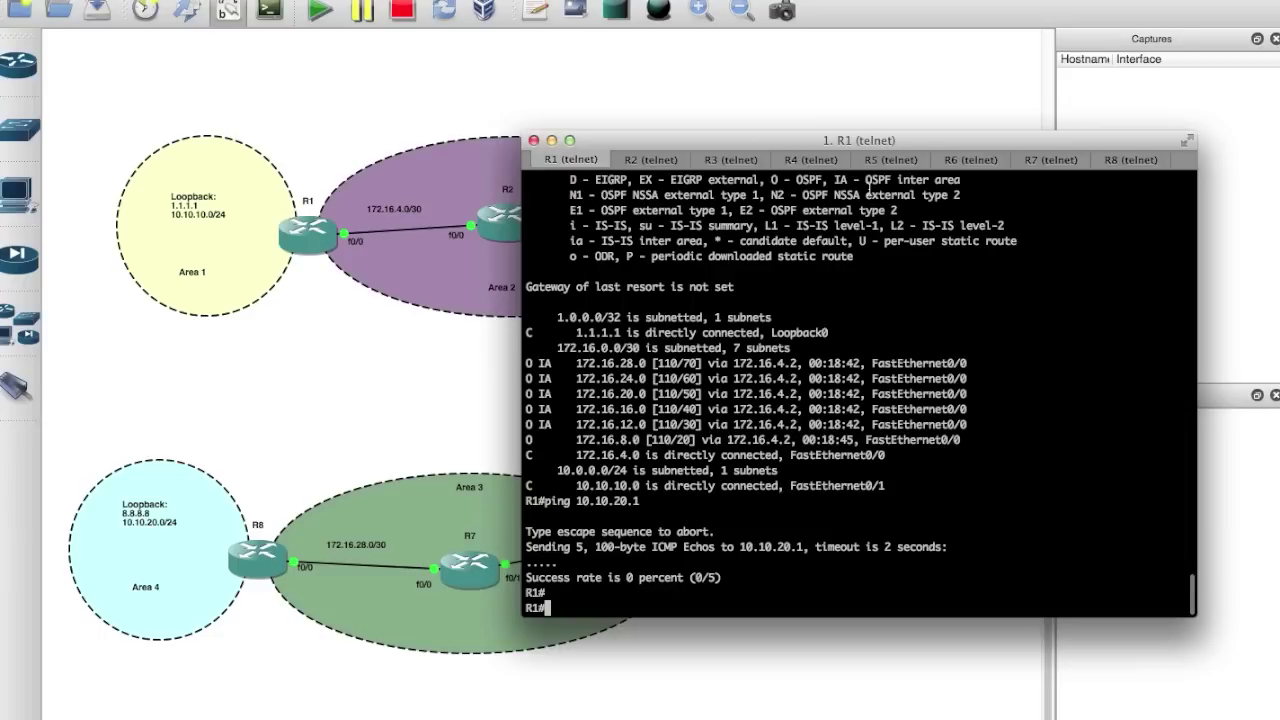
drag(888, 134, 810, 93)
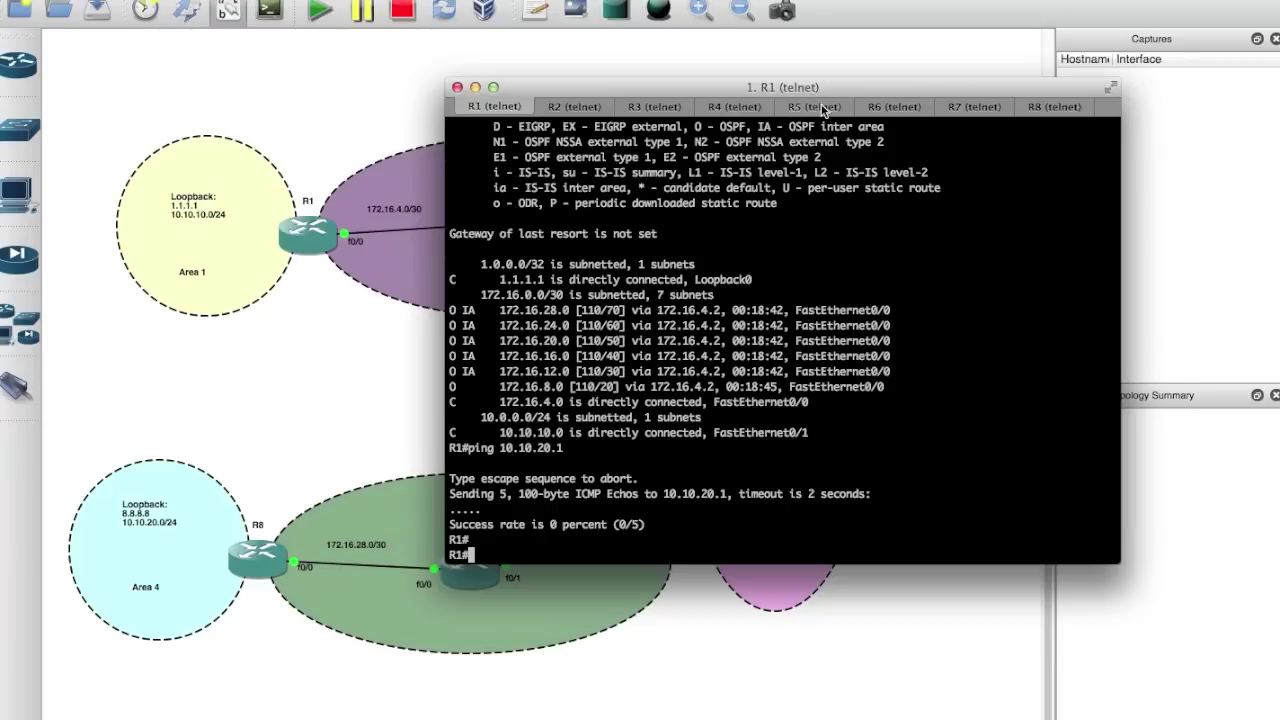
key(Up)
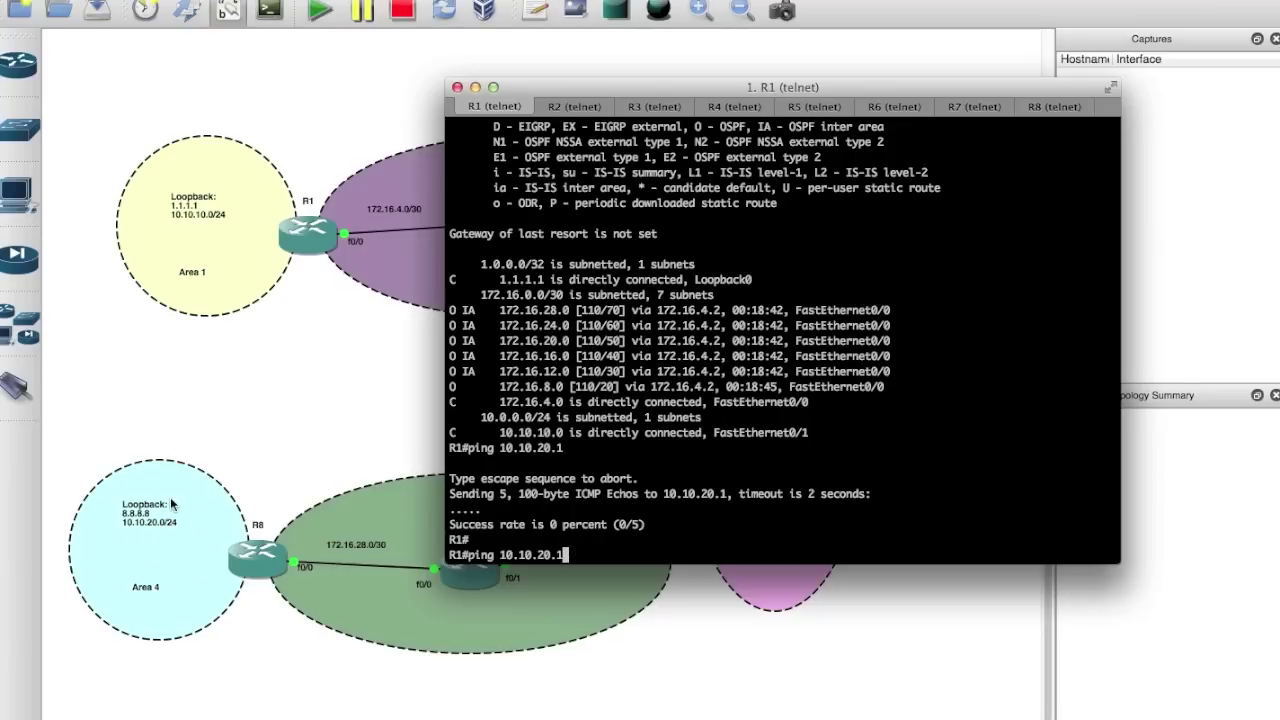
key(Return)
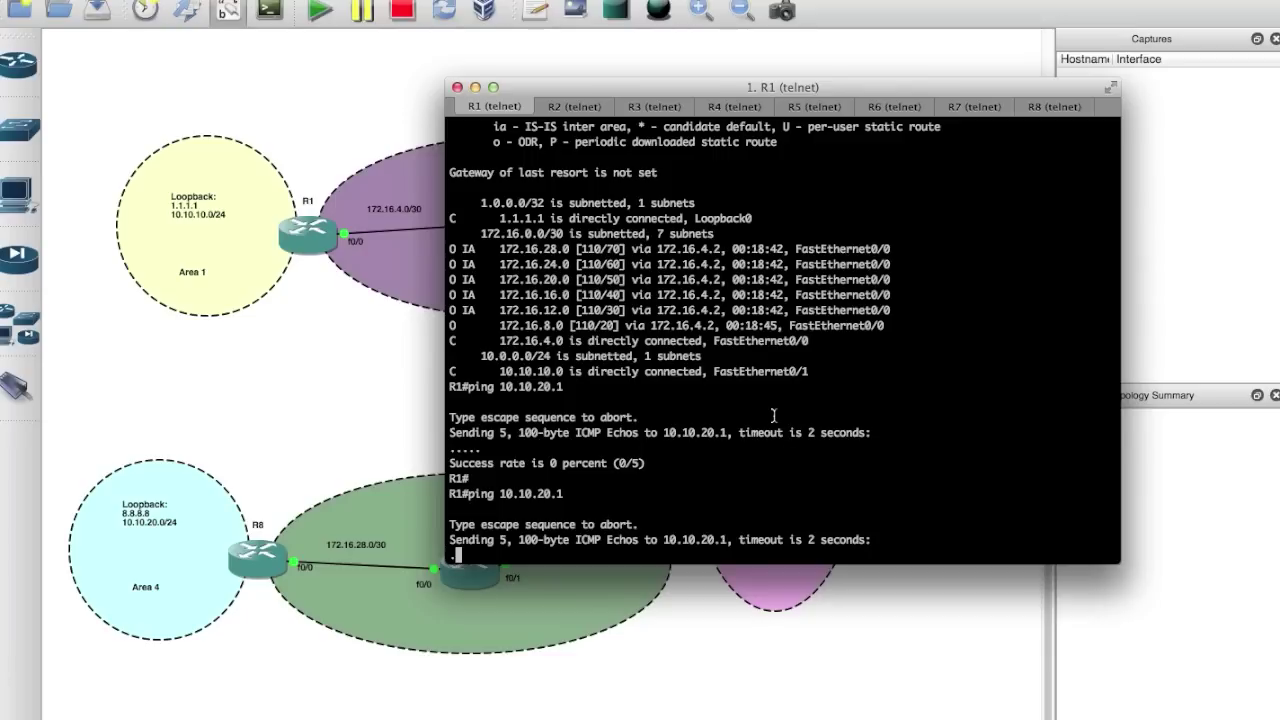
- Ping 10.10.10.1 from R8 and examine the 172.16.0.0 entries in its displayed routing table
click(1056, 106)
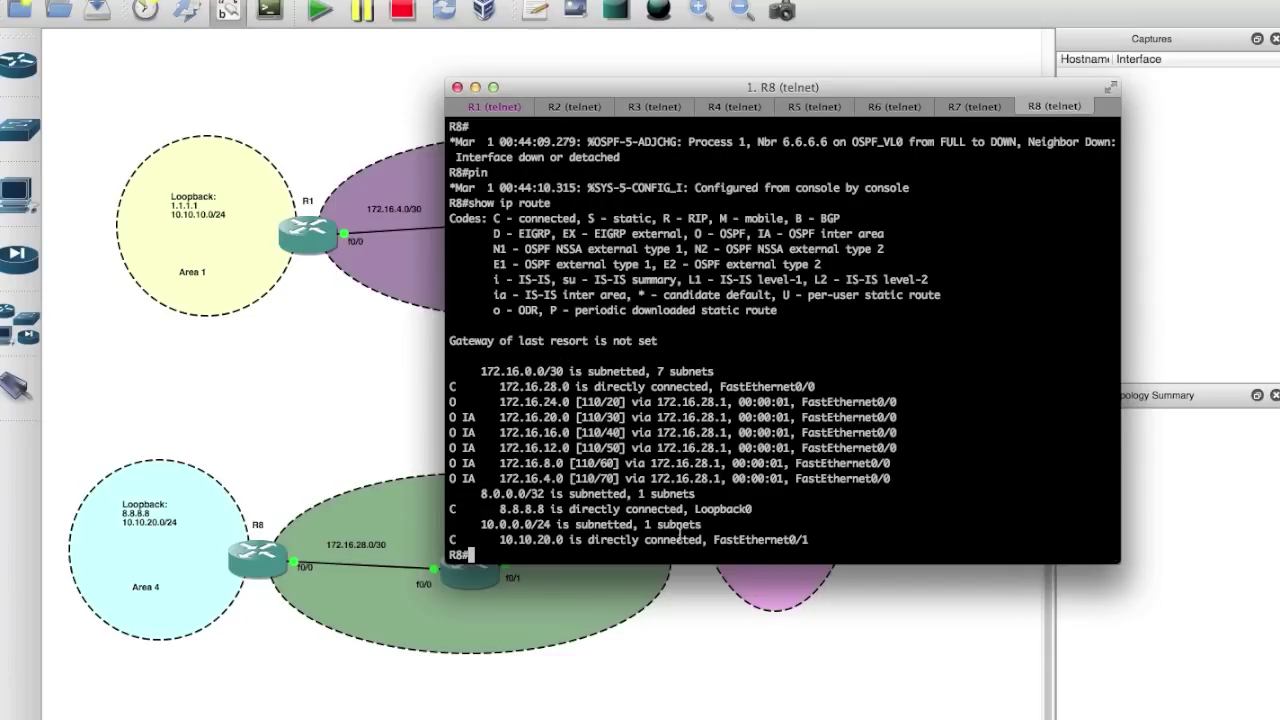
text(show ip route)
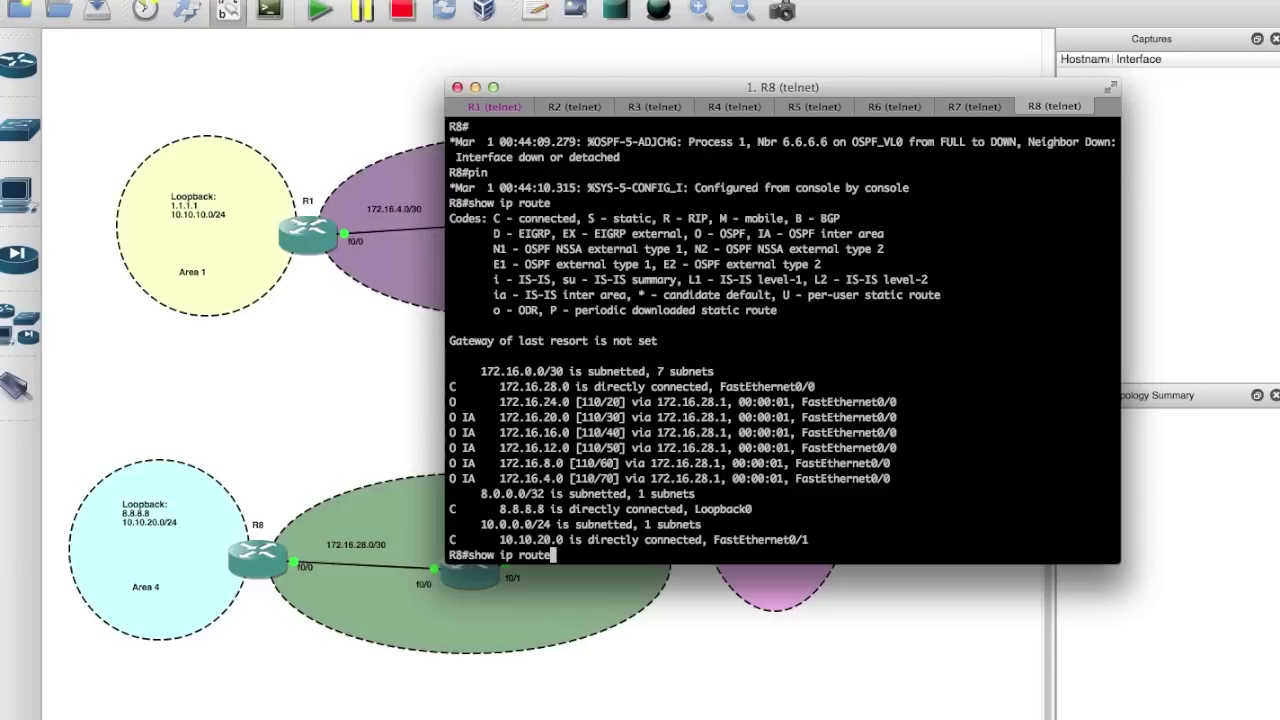
key(BackSpace)
key(BackSpace)
key(BackSpace)
key(BackSpace)
key(BackSpace)
key(BackSpace)
key(BackSpace)
key(BackSpace)
key(BackSpace)
key(BackSpace)
key(BackSpace)
key(BackSpace)
key(BackSpace)
text(ping 10.10.10.1)
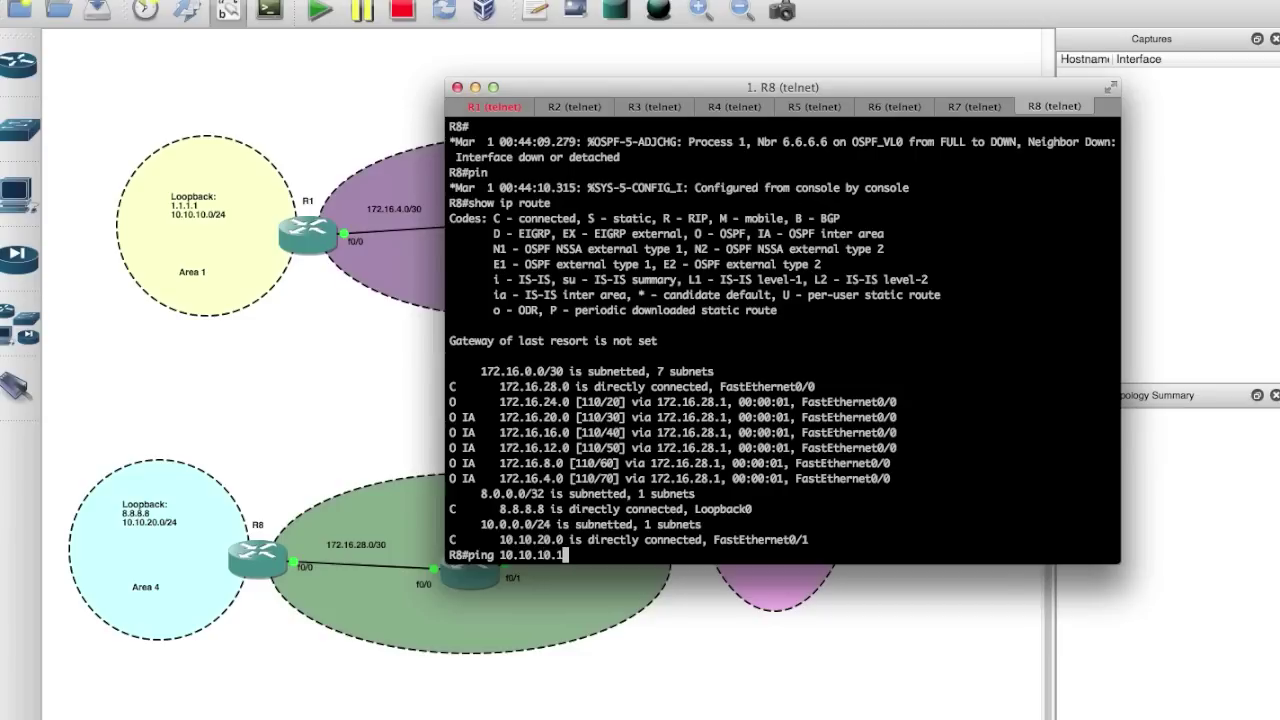
key(Return)
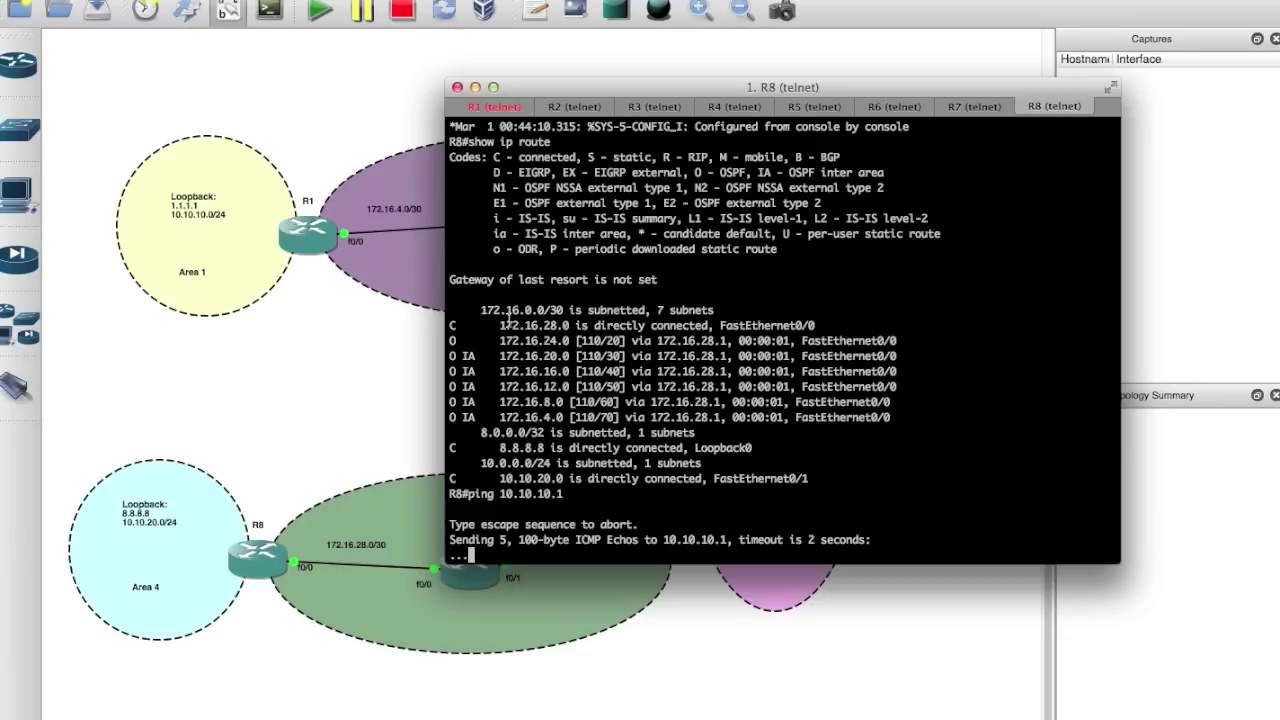
drag(490, 310, 760, 450)
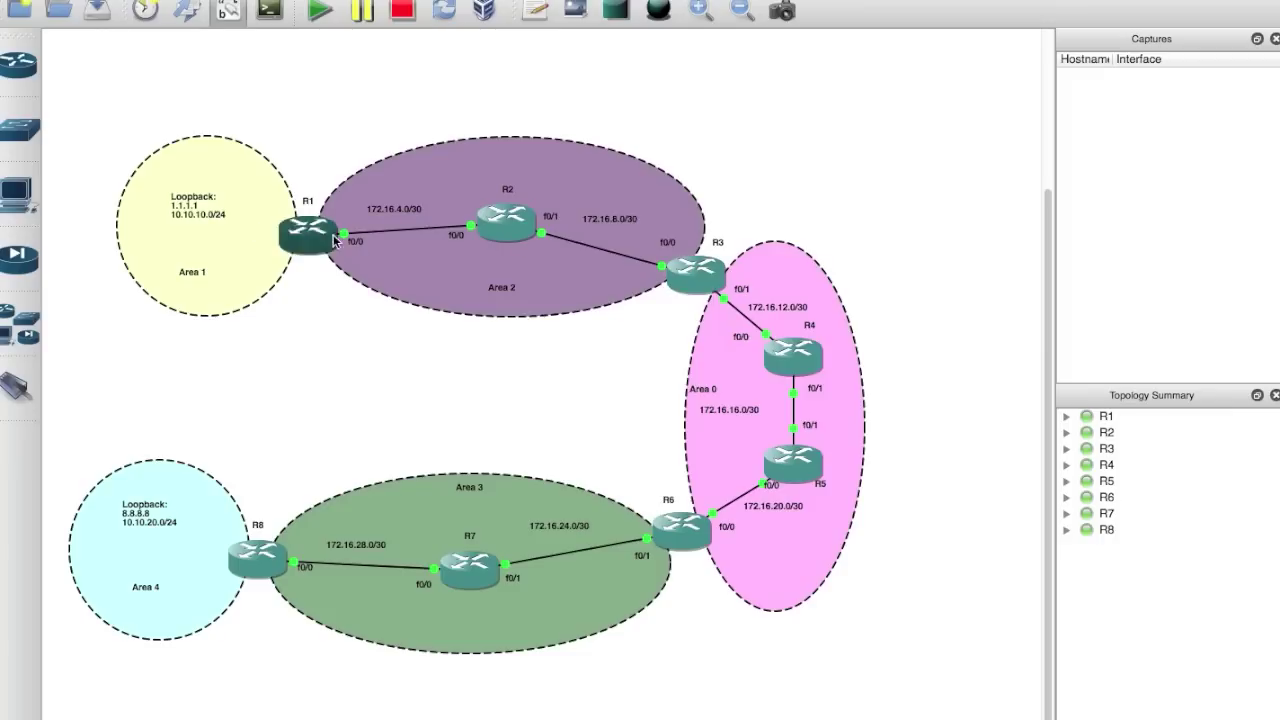
mouse_move(697, 283)
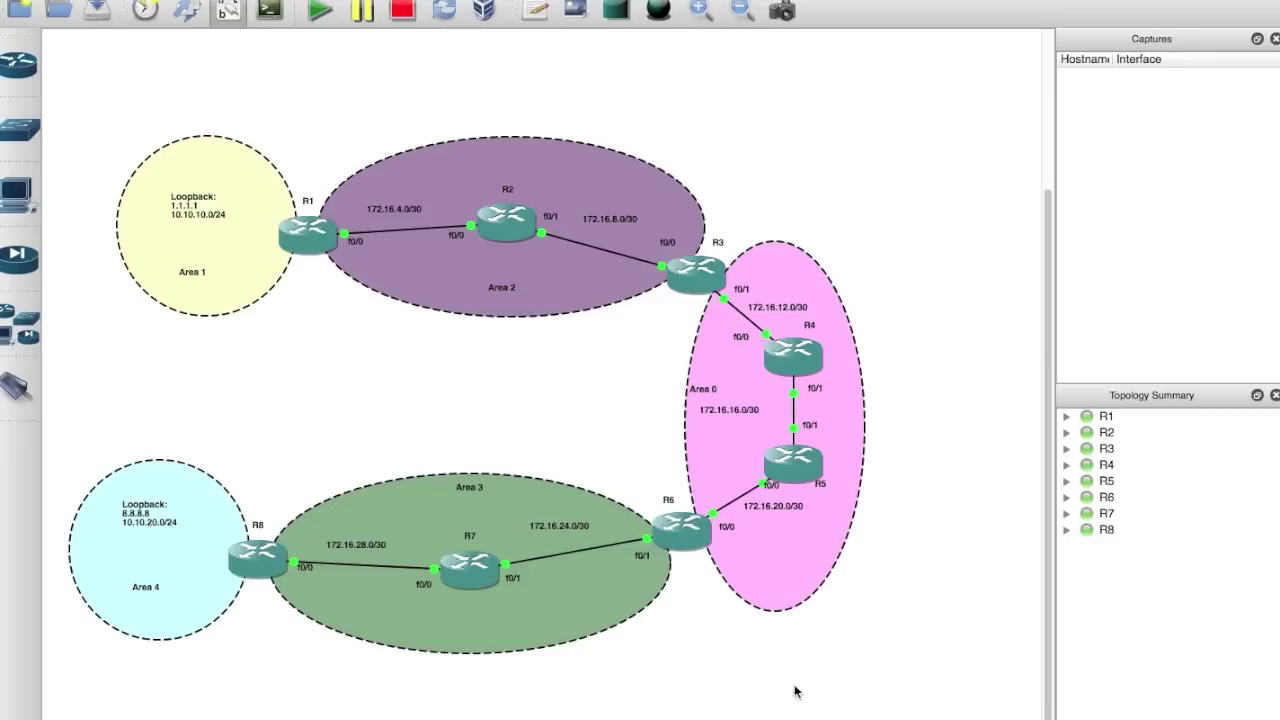
mouse_move(814, 470)
mouse_move(251, 545)
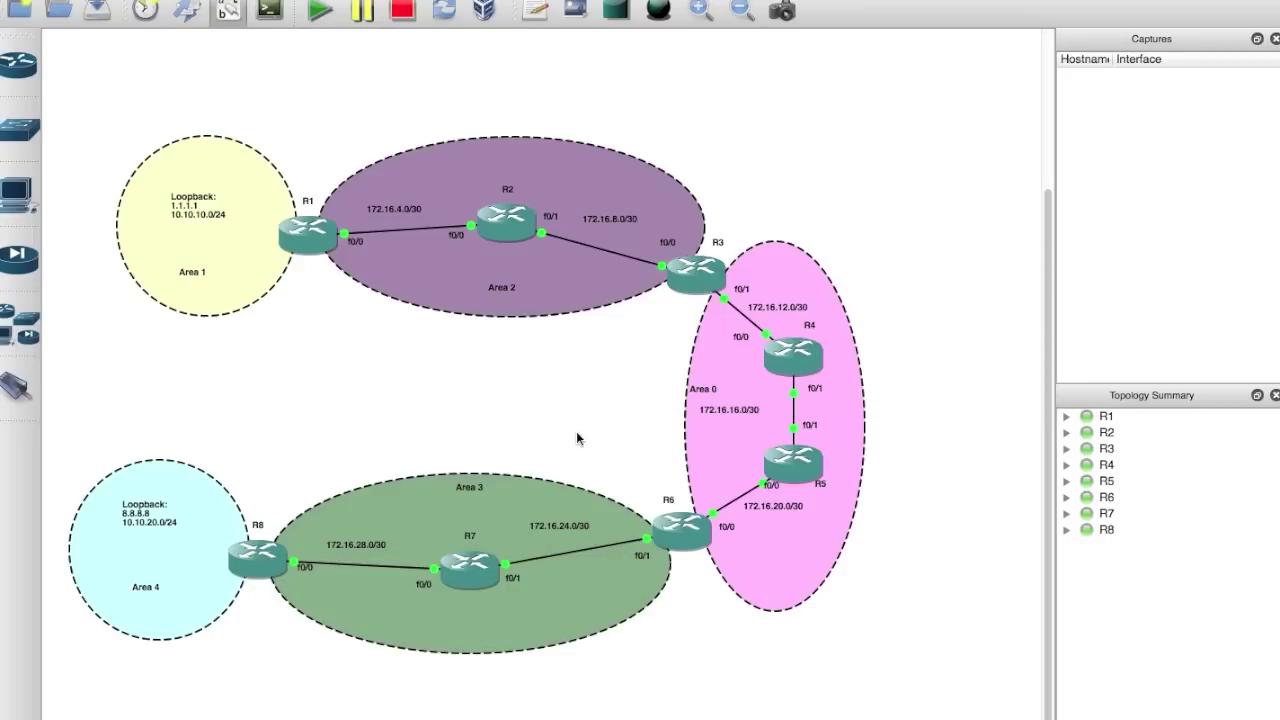
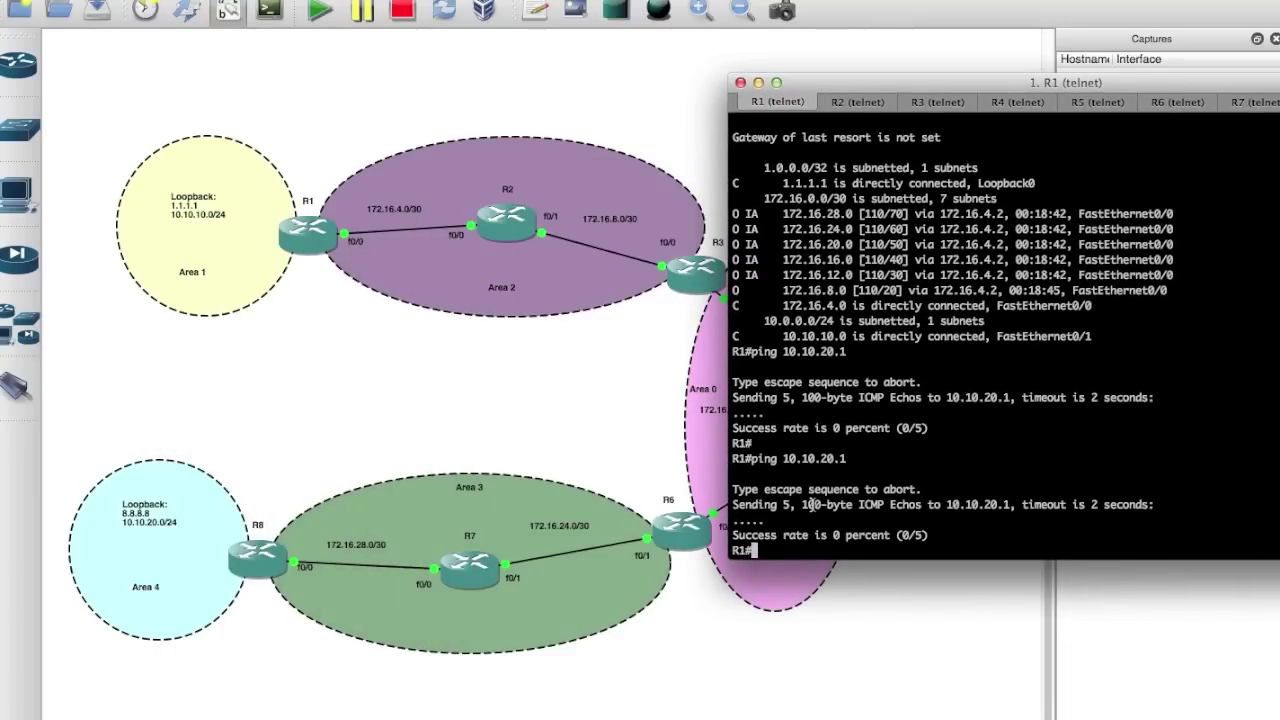
key(Return)
key(Return)
key(Return)
key(Return)
key(Return)
key(Return)
key(Return)
key(Return)
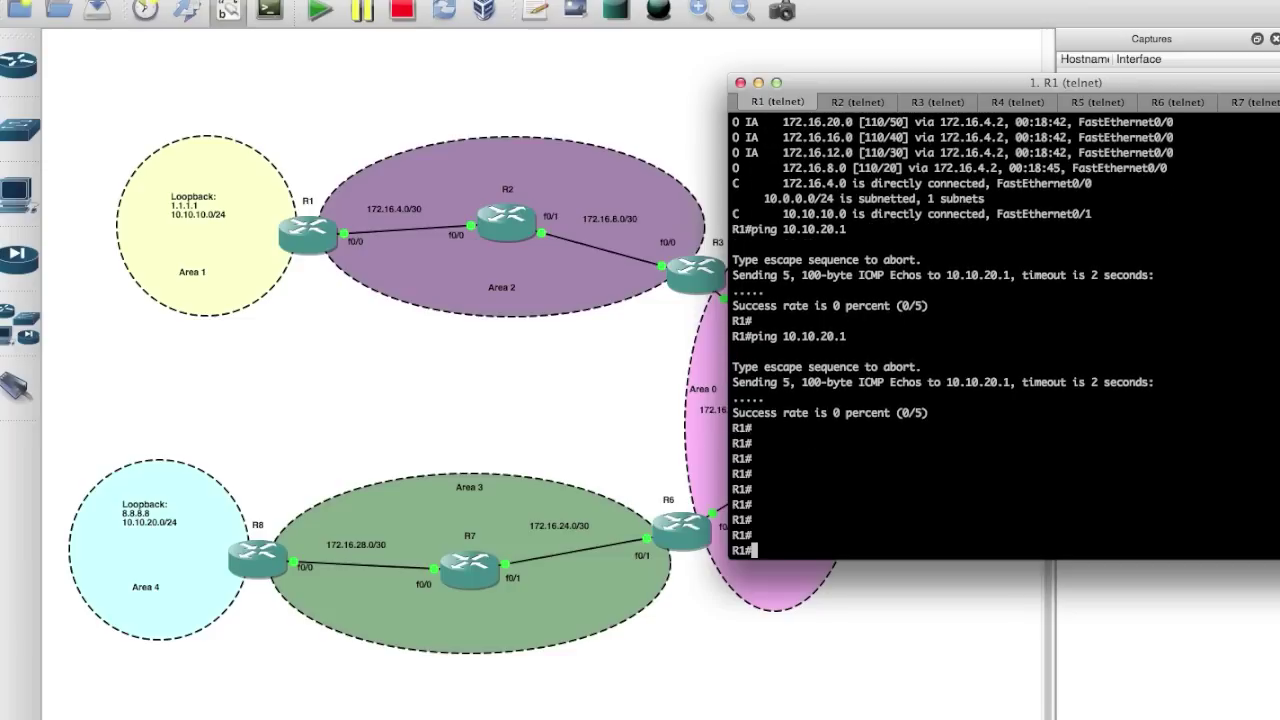
- On R1, configure an area 2 virtual link to router ID 3.3.3.3 under OSPF process 1
text(confi t)
key(Return)
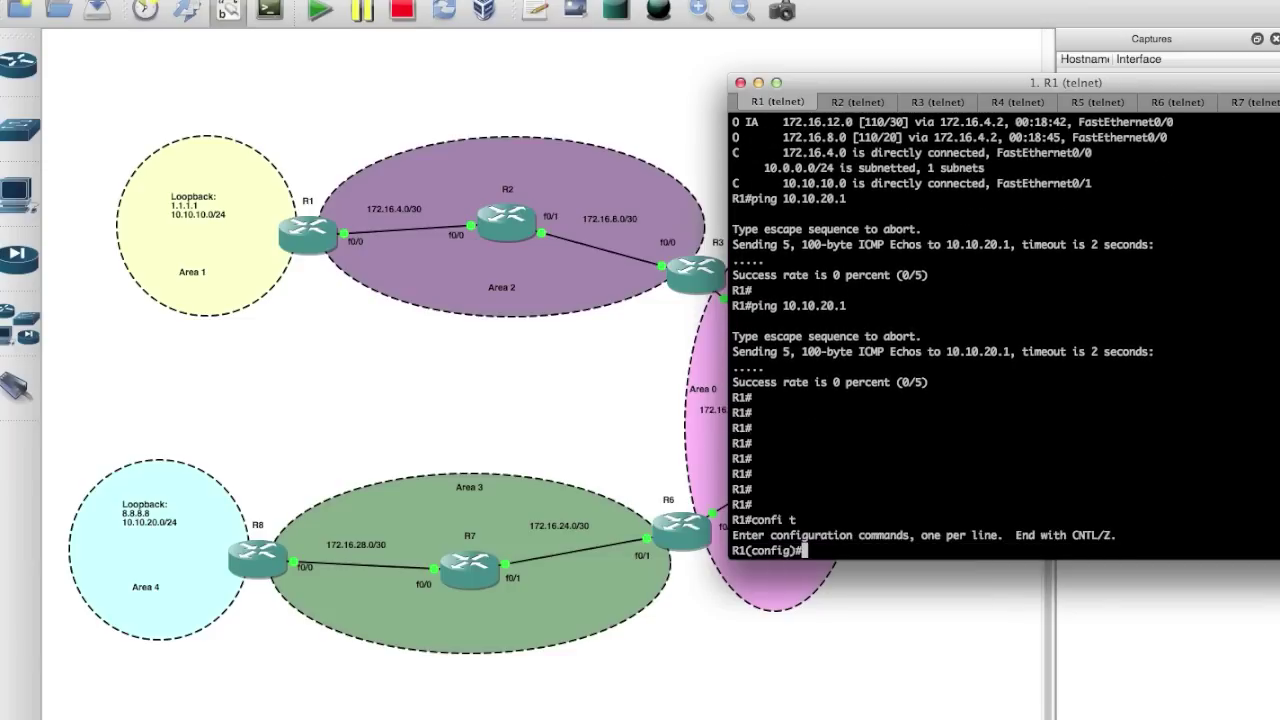
text(router ospf 1)
key(Return)
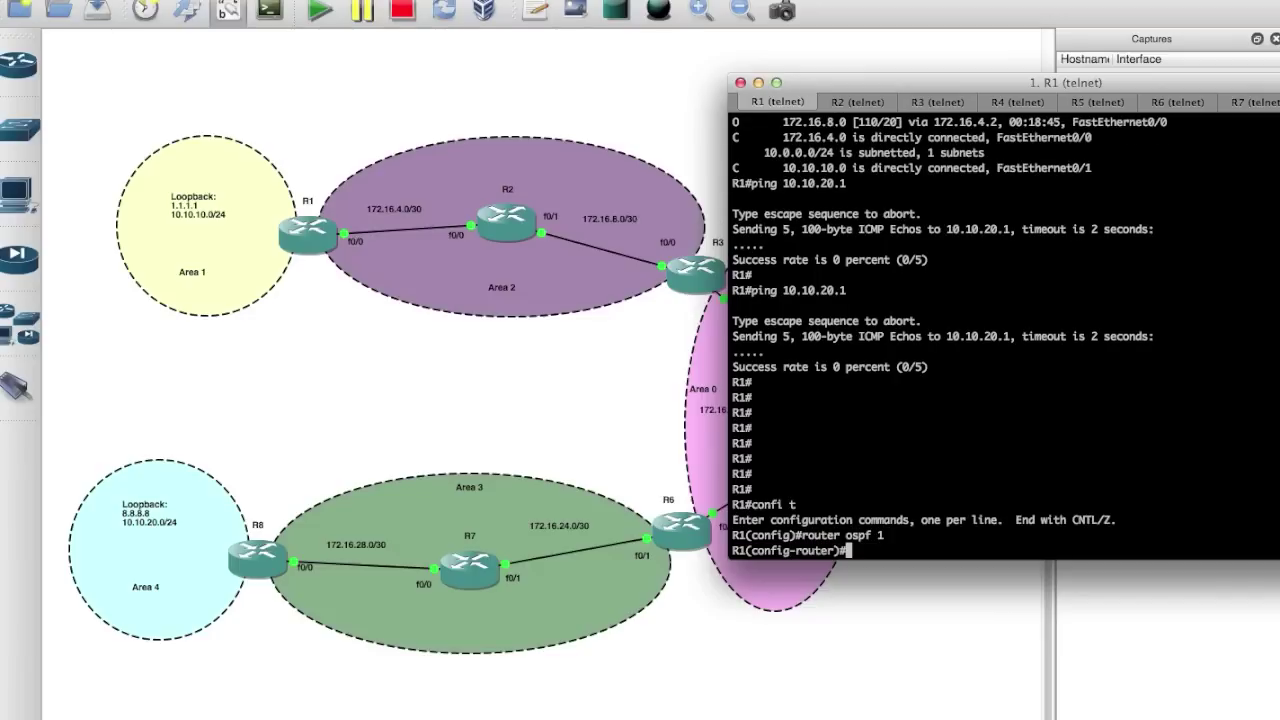
text(area 2 vir)
key(Tab)
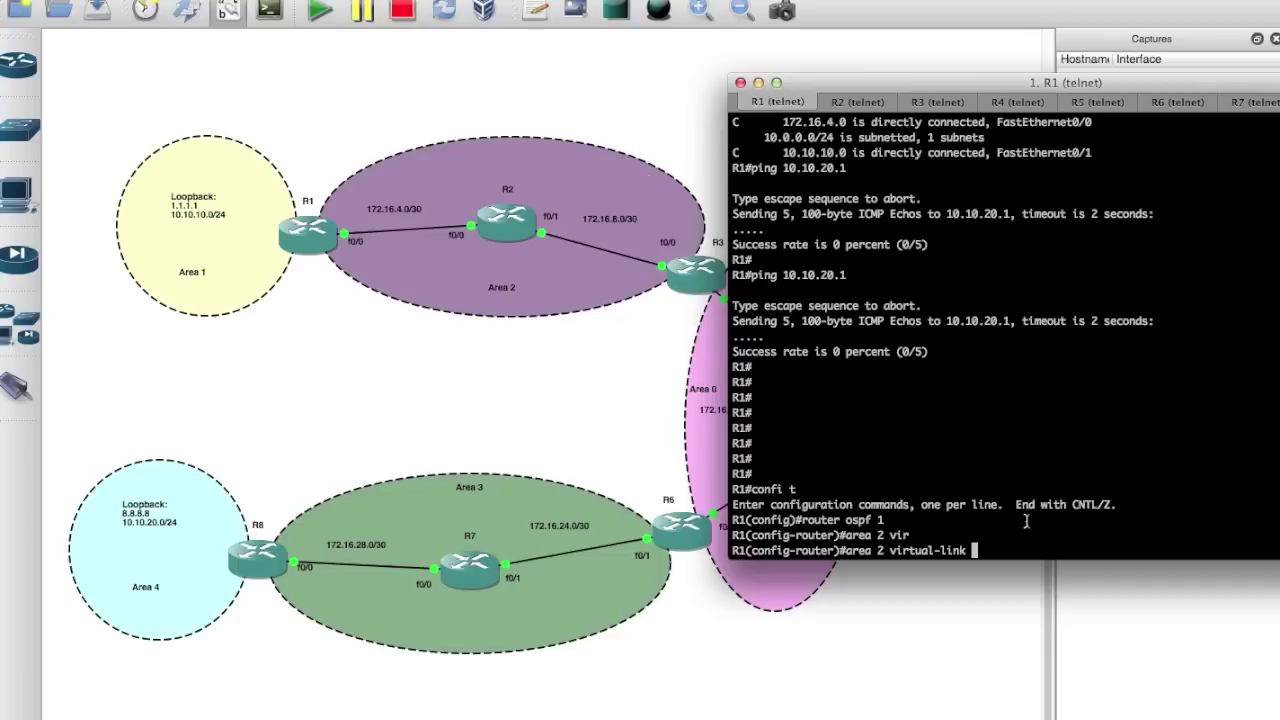
text(3.3.3.3)
key(Return)
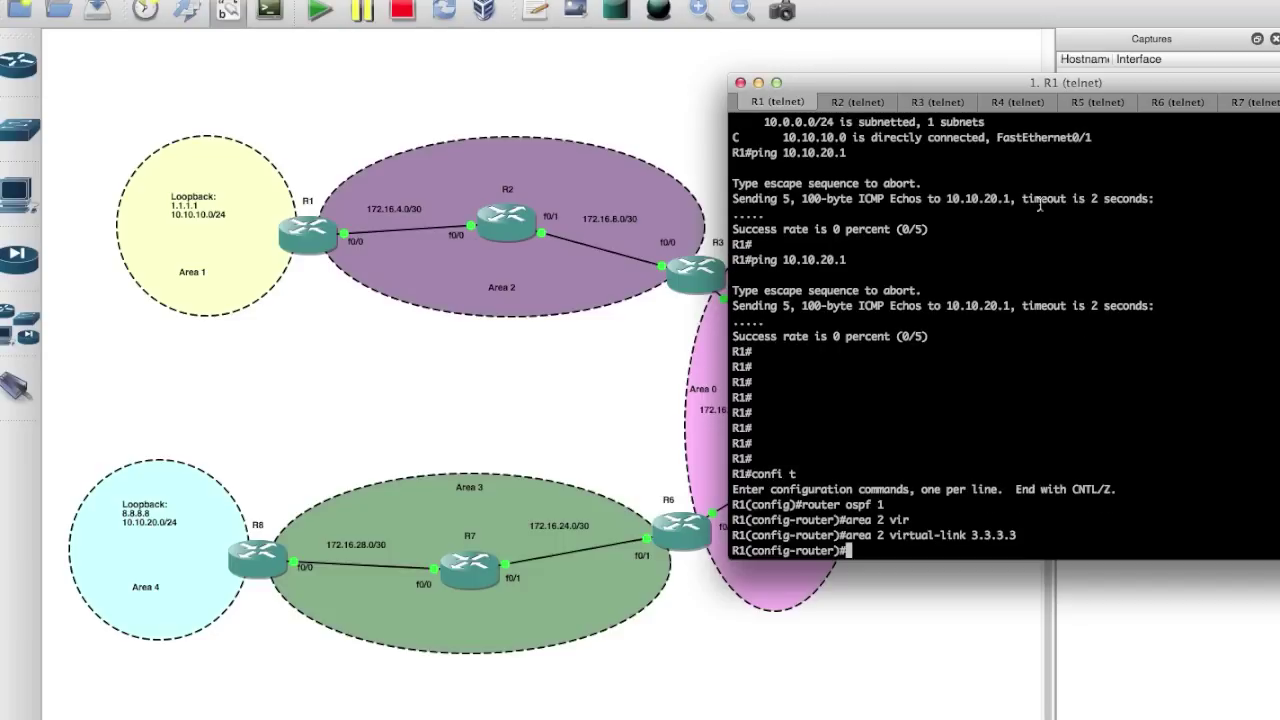
- Examine the OSPF virtual-link messages logged on R3's console
click(950, 104)
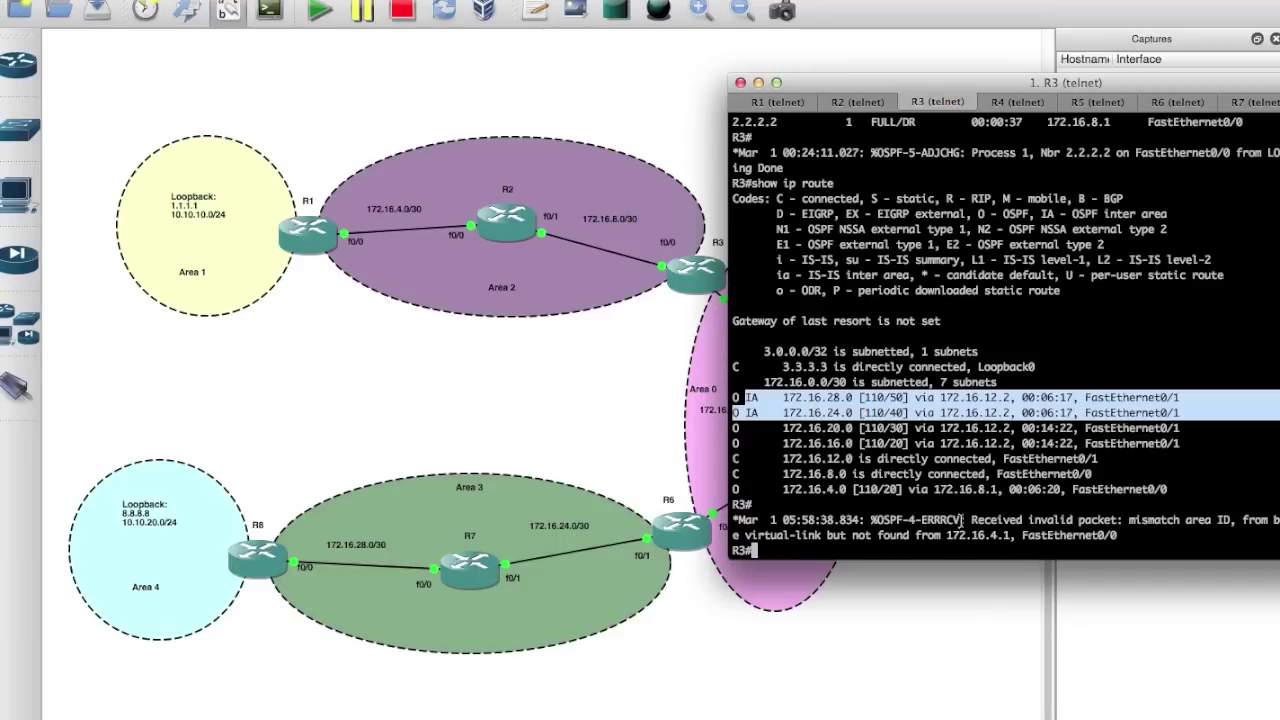
click(1114, 530)
drag(1116, 530, 742, 521)
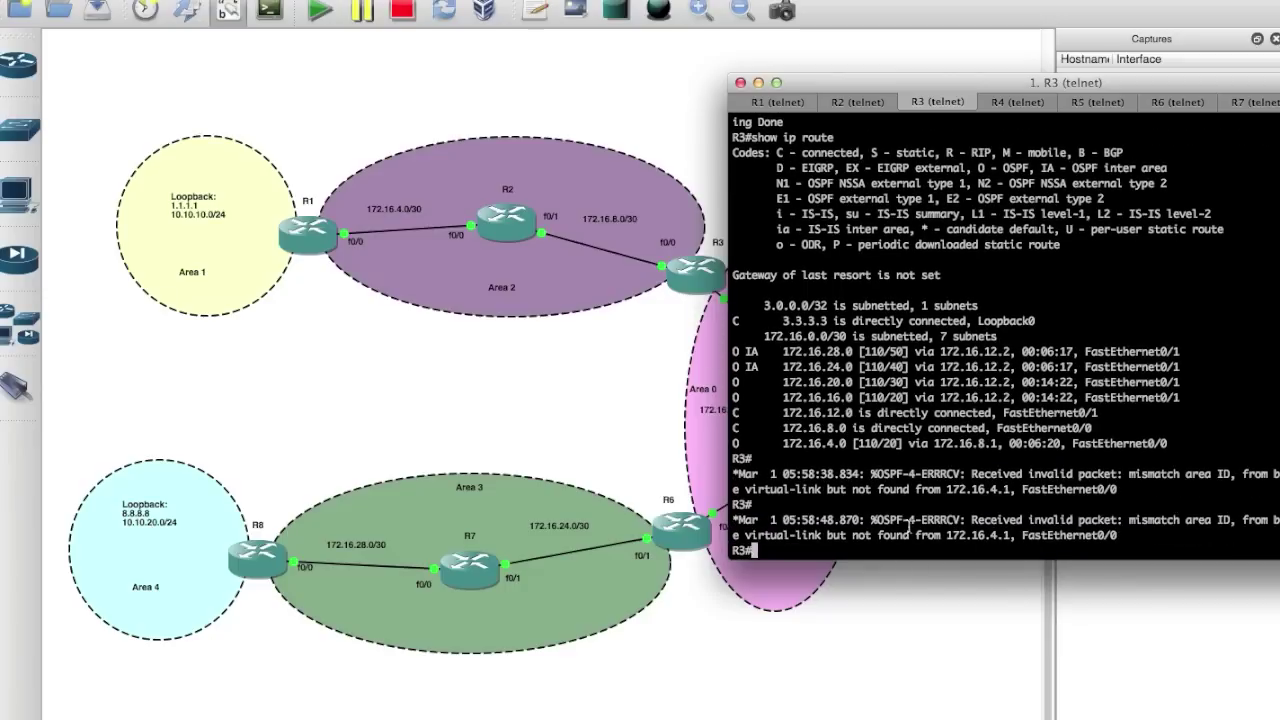
drag(852, 535, 726, 535)
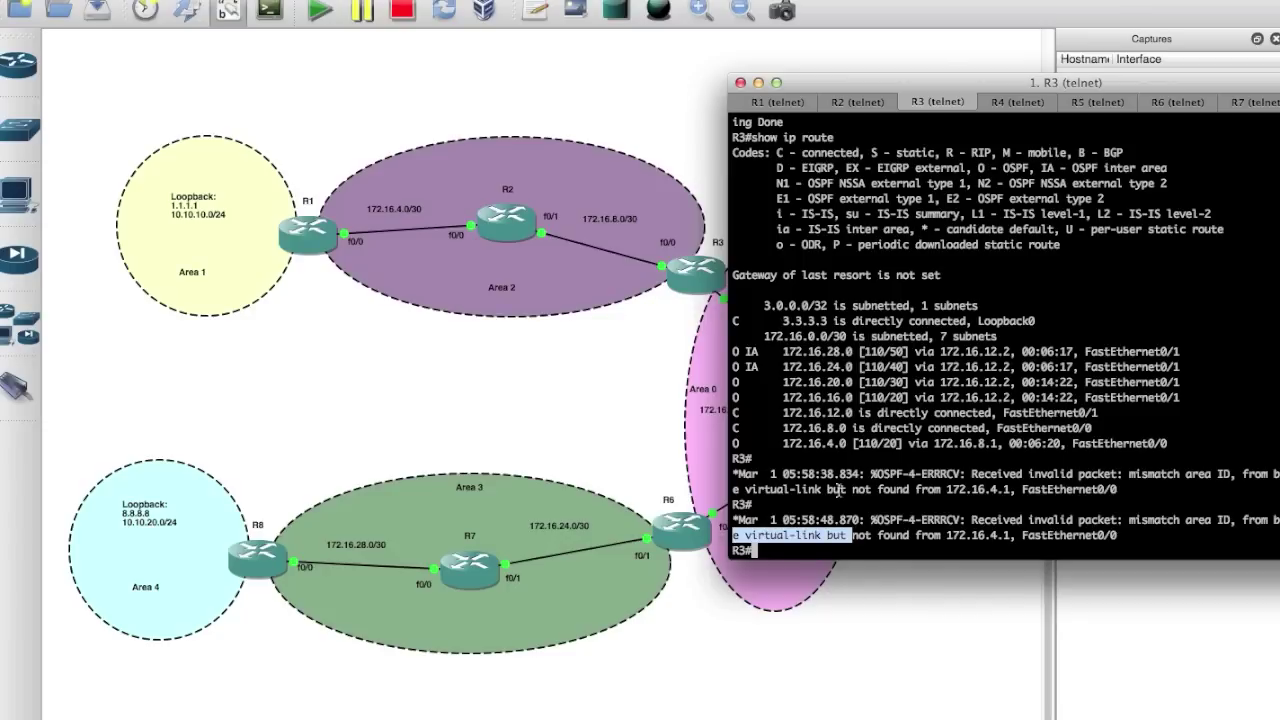
- Enter global configuration mode on R3
click(832, 551)
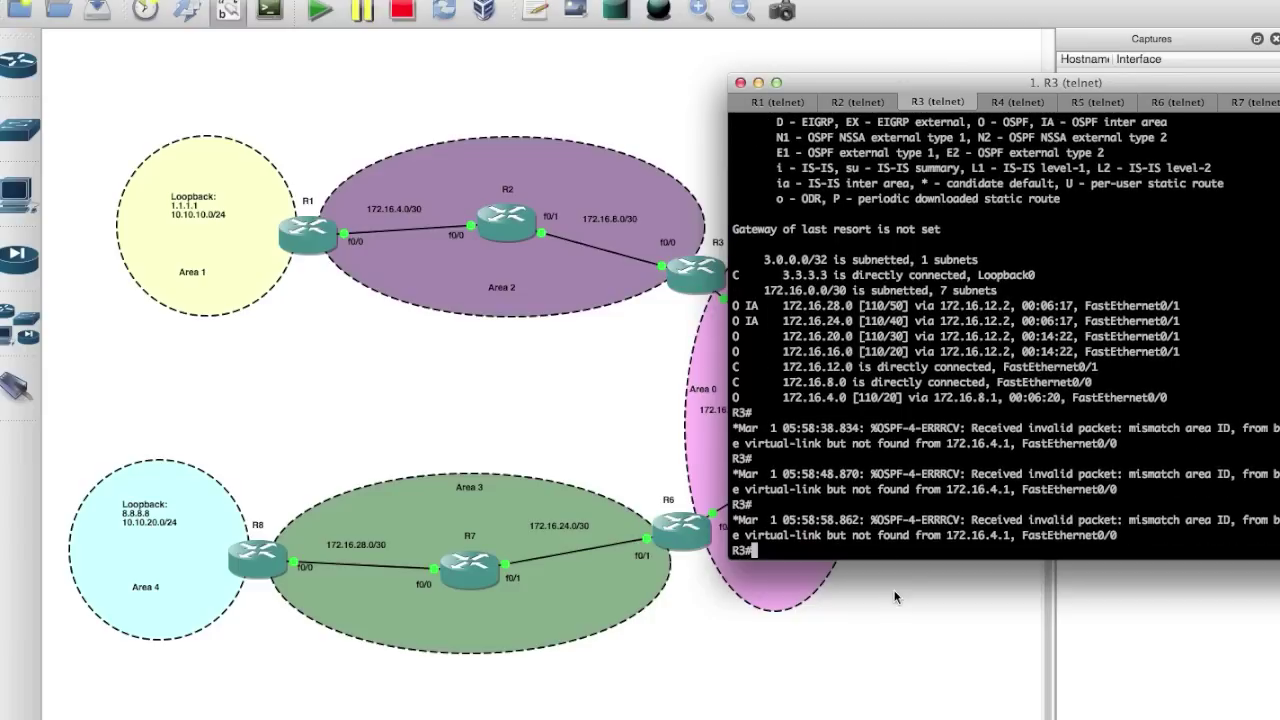
text(config t)
key(Return)
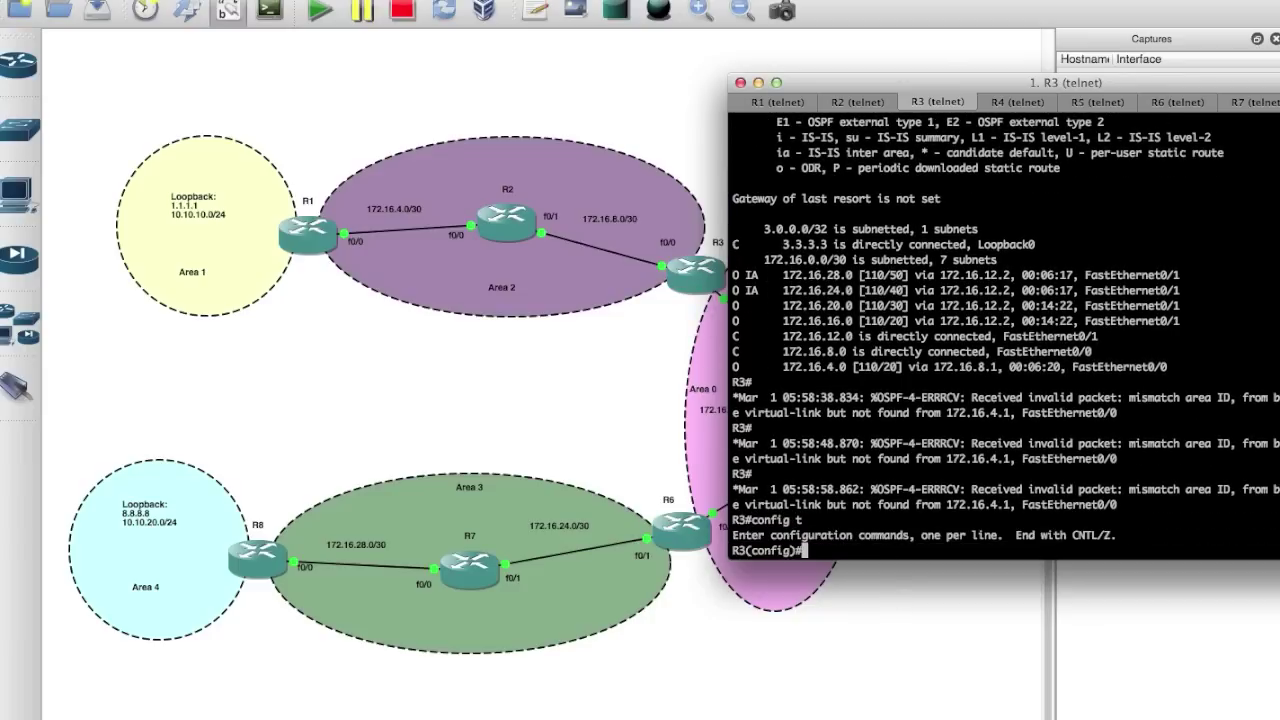
text(area 3)
key(BackSpace)
text(2 vi)
key(Tab)
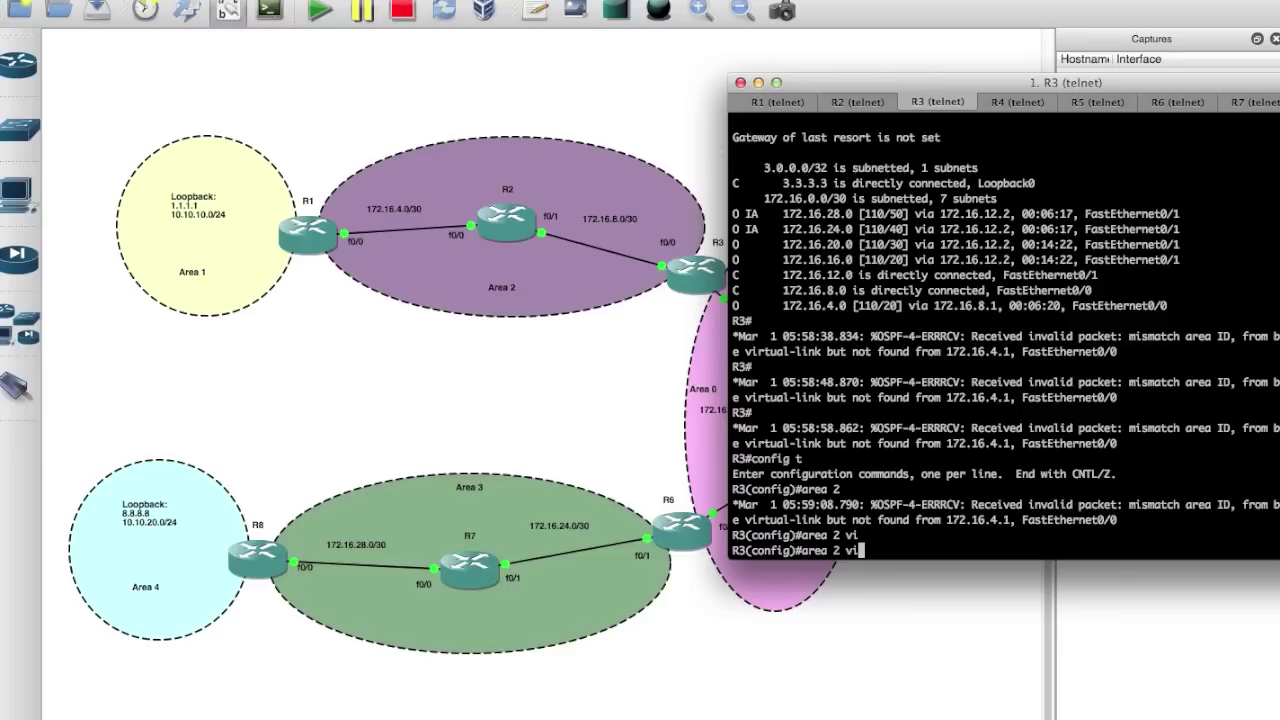
text(r)
key(Tab)
text(ut)
key(Tab)
key(BackSpace)
key(BackSpace)
key(BackSpace)
key(BackSpace)
key(BackSpace)
key(BackSpace)
key(BackSpace)
key(BackSpace)
key(BackSpace)
key(BackSpace)
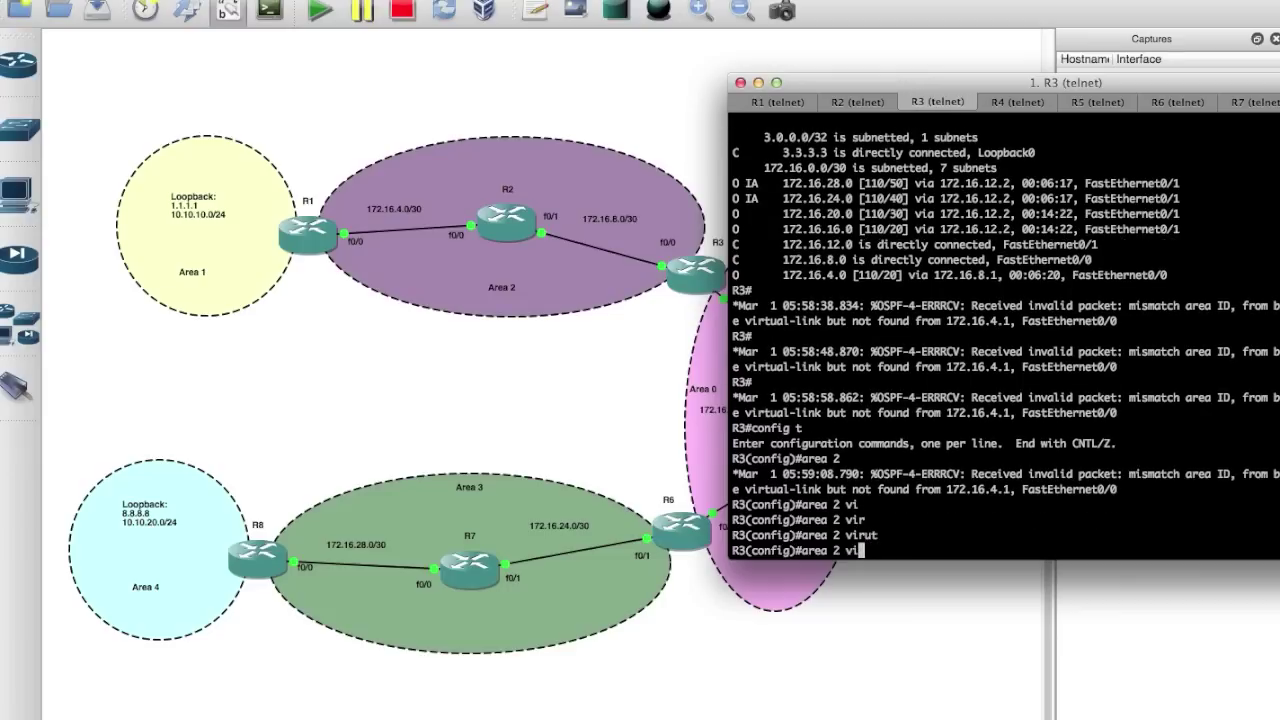
key(BackSpace)
key(BackSpace)
- On R3, configure an area 2 virtual link to router ID 1.1.1.1 under OSPF process 1, then leave configuration mode
text(router osf)
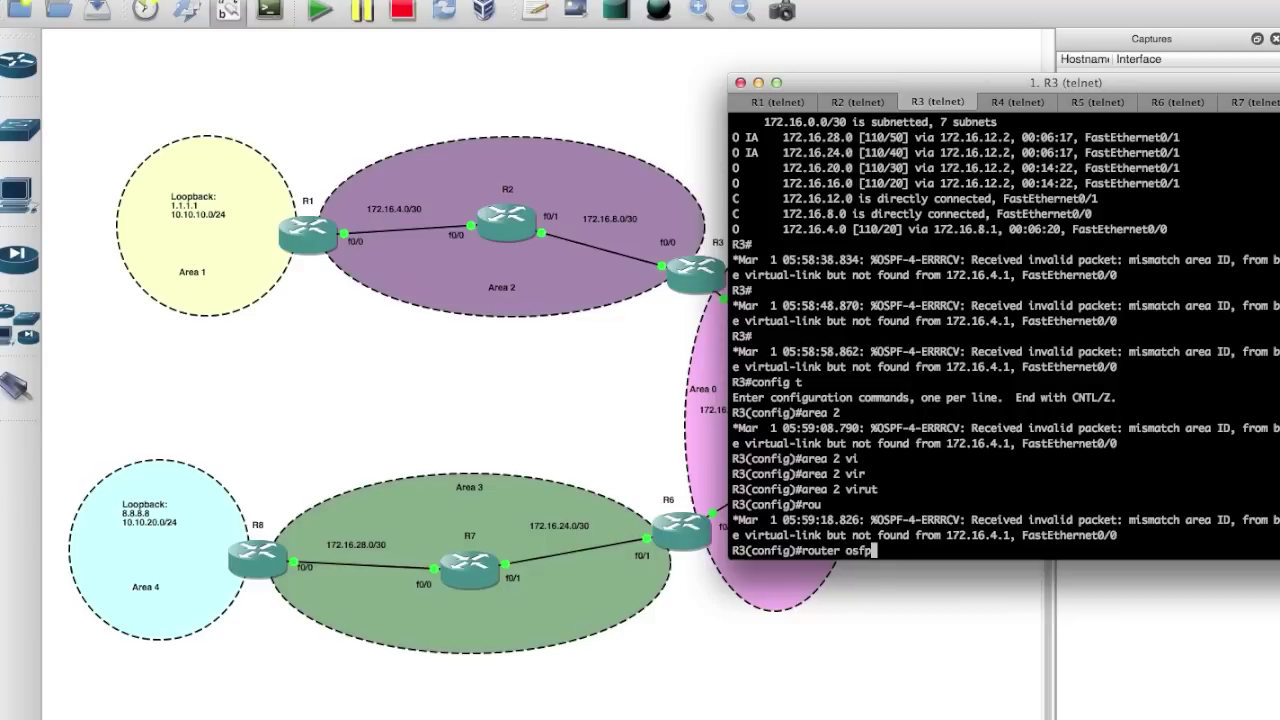
key(BackSpace)
key(BackSpace)
text(spf 1)
key(Return)
text(area 2 vi)
key(Tab)
text(rtu)
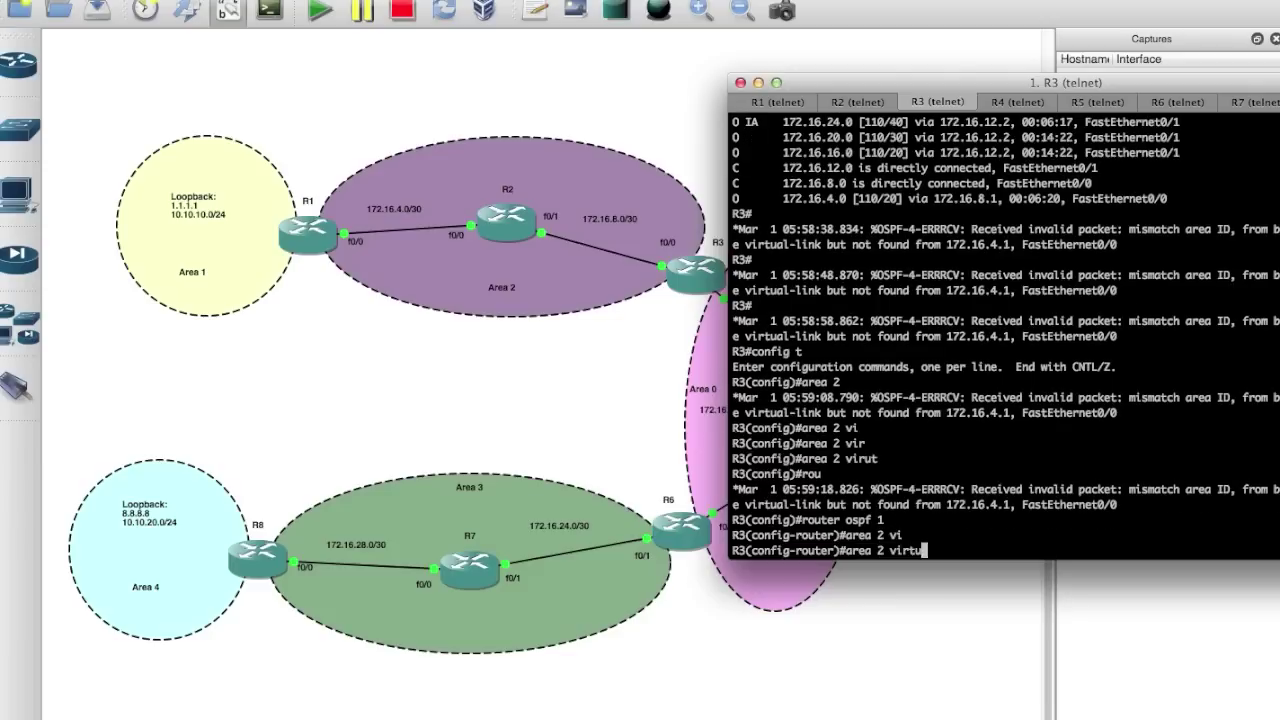
key(Tab)
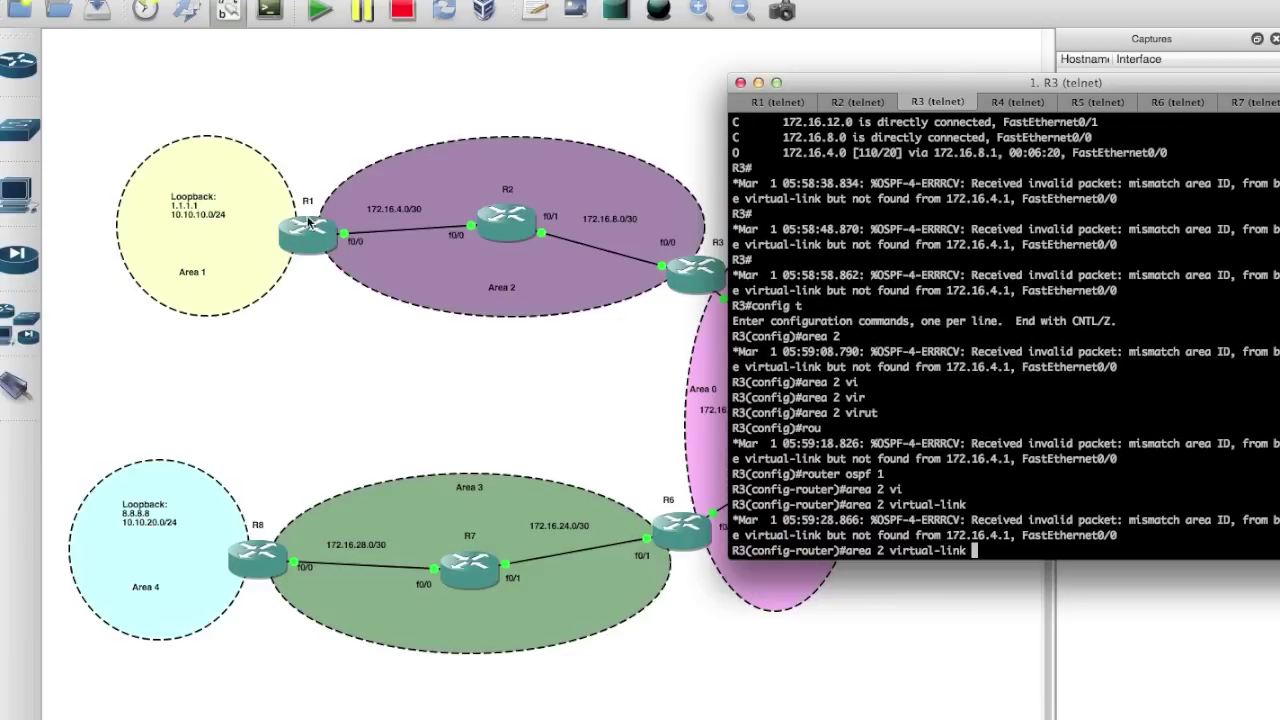
text(1.1.1.1)
key(Return)
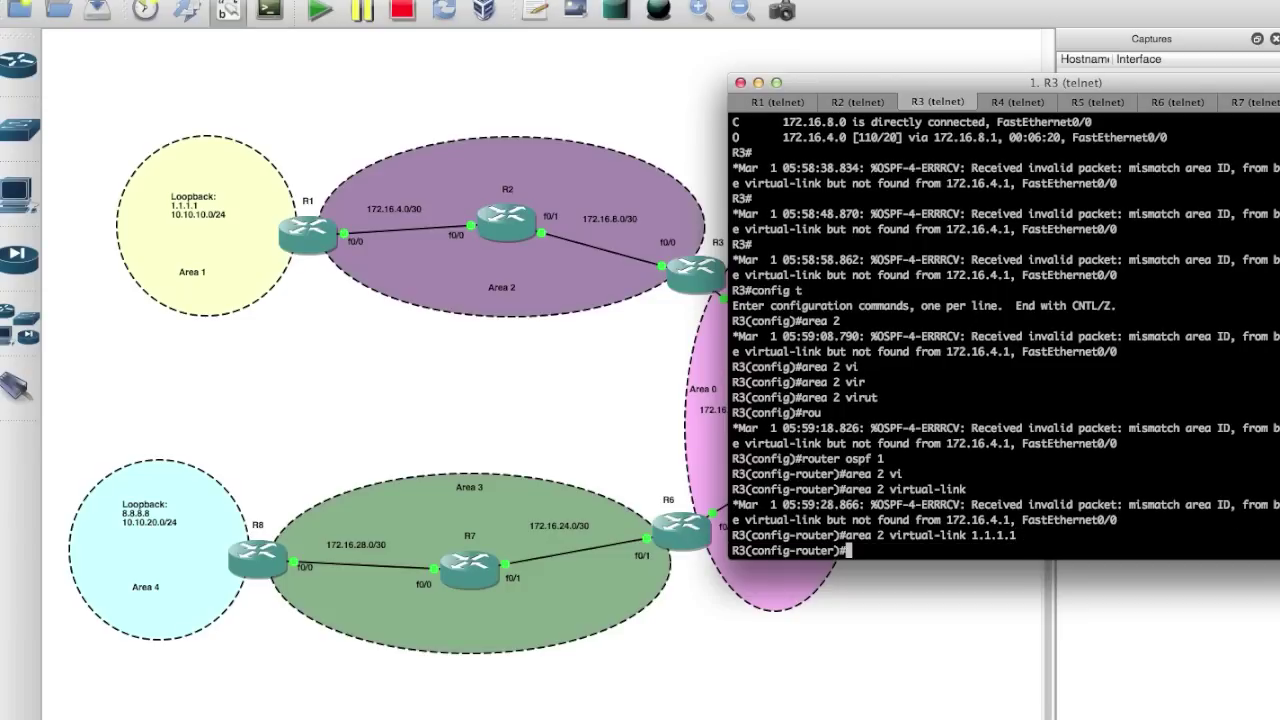
text(end)
key(Return)
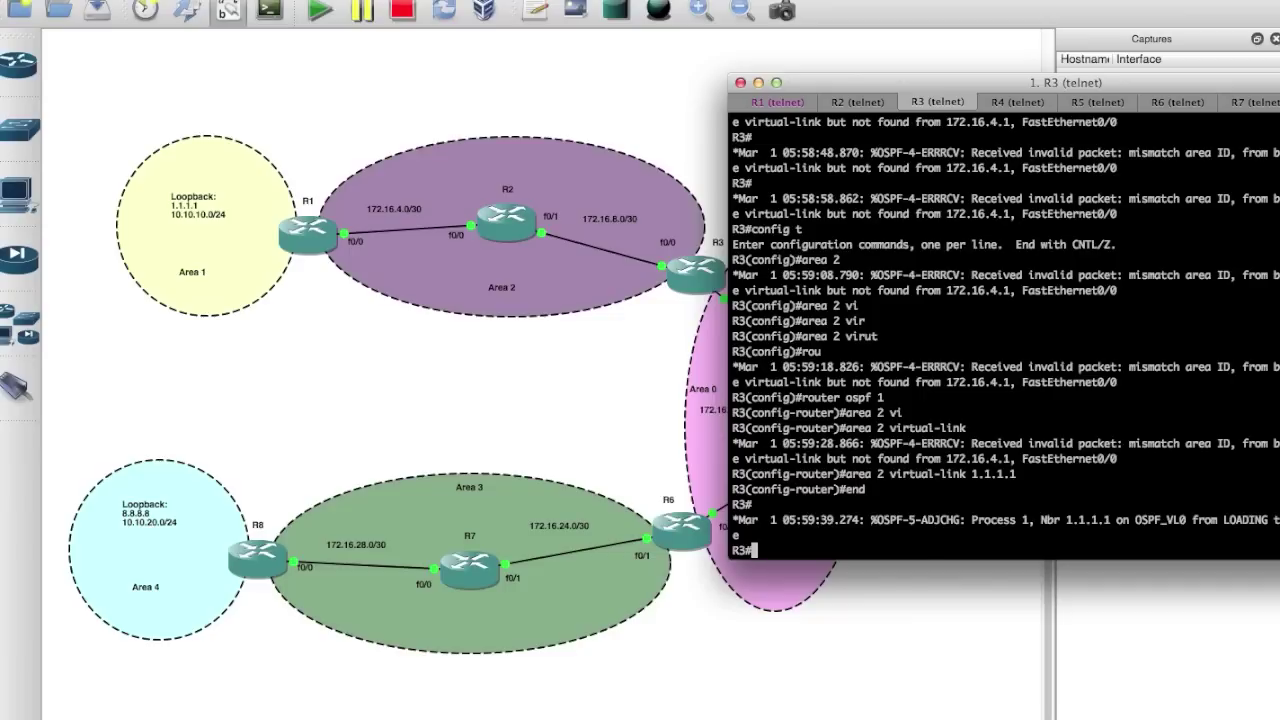
- Examine R3's OSPF adjacency message and its brief OSPF interface list, checking the virtual-link entry
drag(932, 490, 1136, 490)
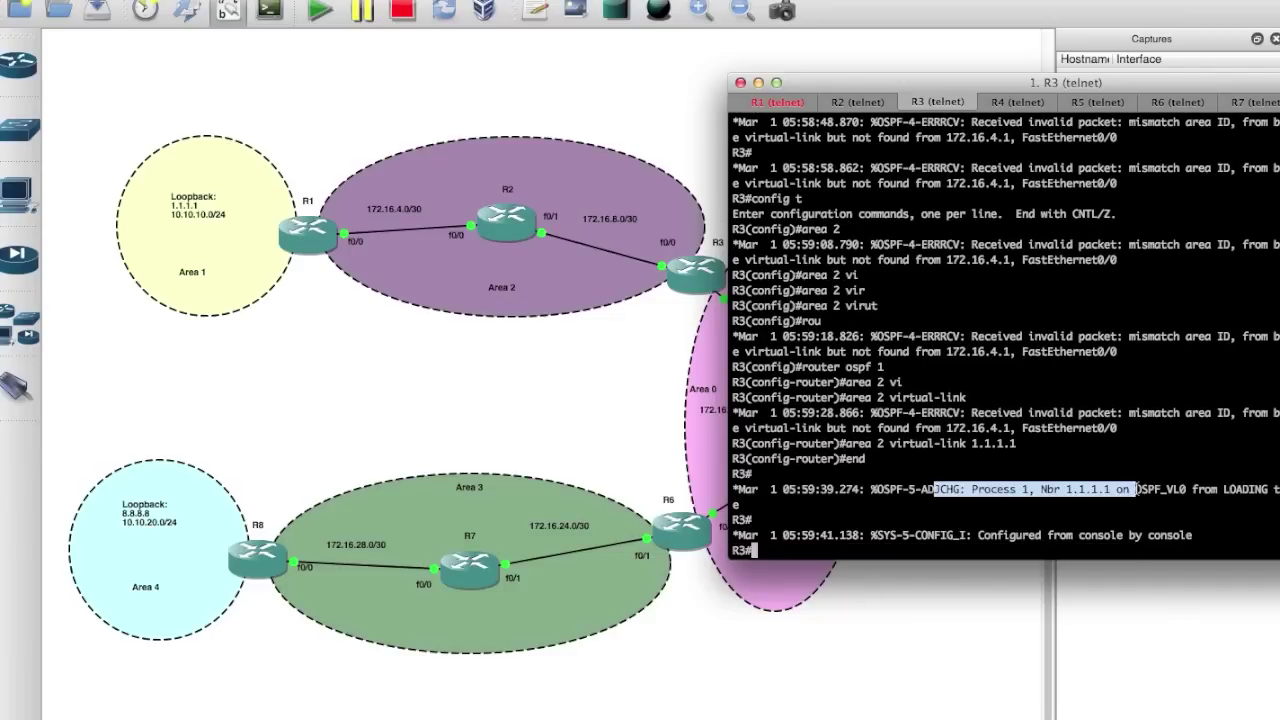
drag(1136, 490, 1193, 488)
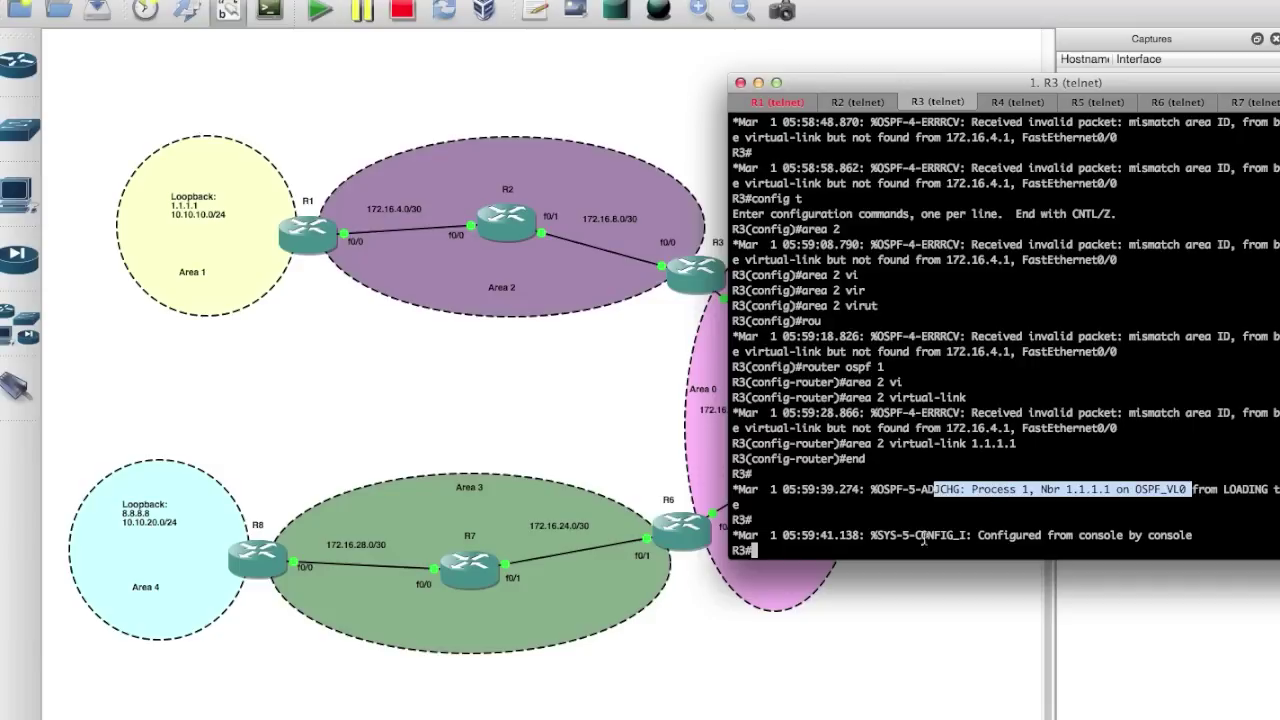
click(914, 545)
text(show ip)
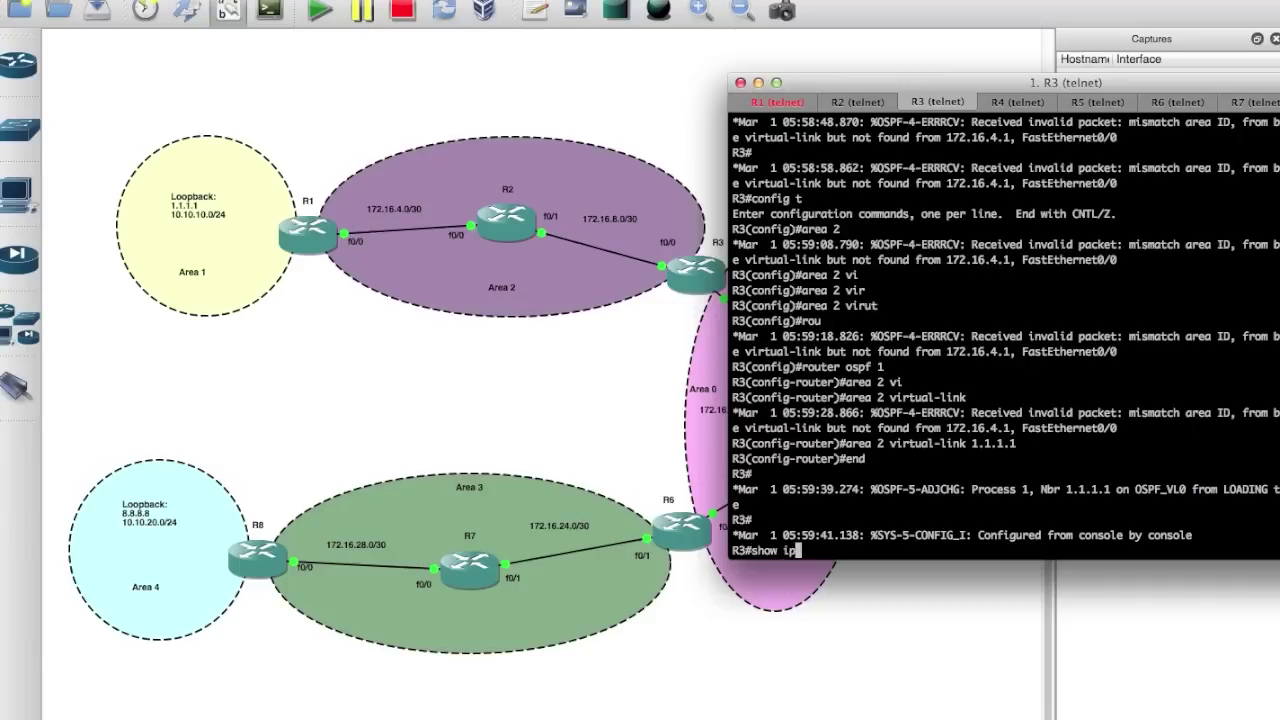
text( ospf int br)
key(Return)
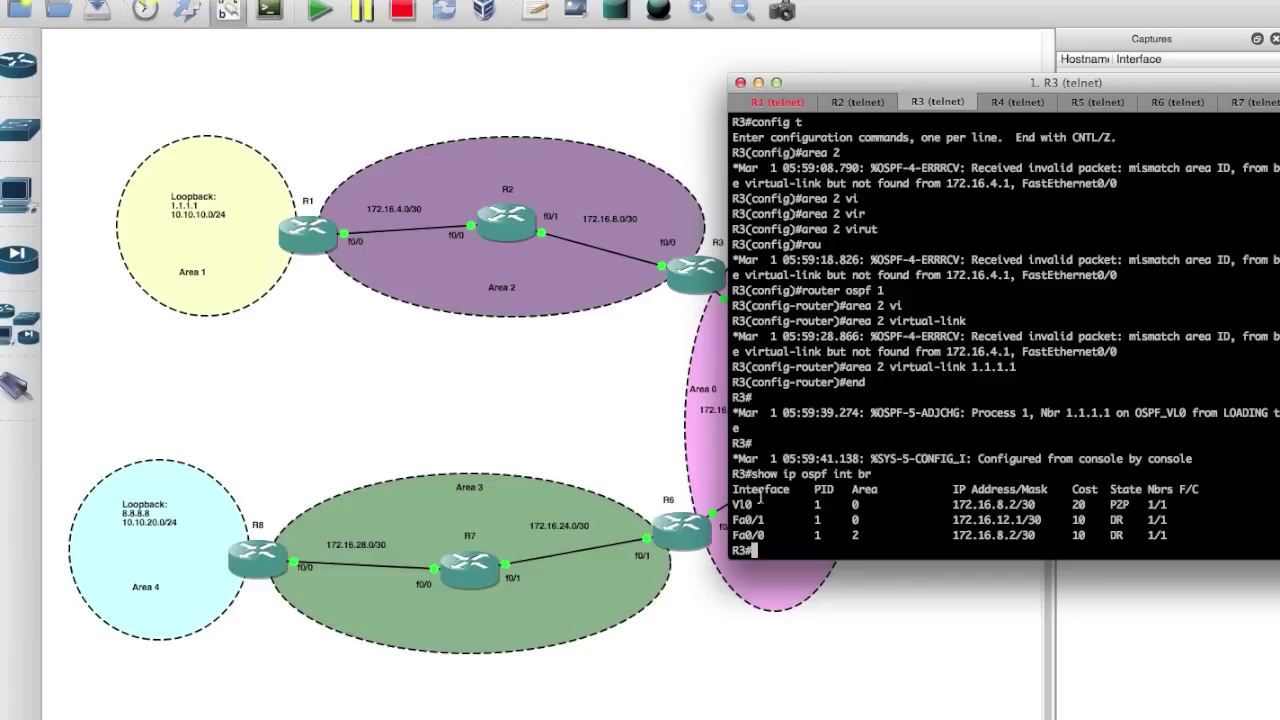
drag(734, 505, 1172, 505)
click(886, 521)
- Display R3's IP routing table and highlight the inter-area route to 10.10.10.0
text(show ip route)
key(Return)
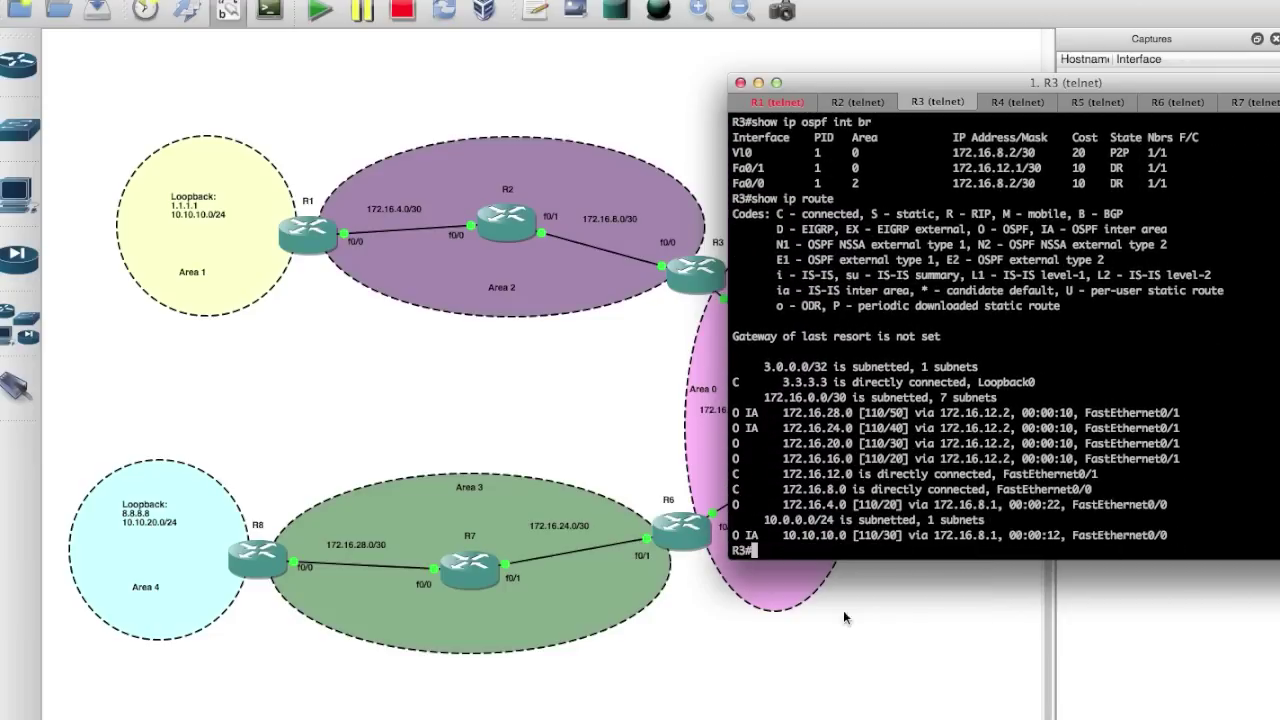
drag(735, 535, 1000, 540)
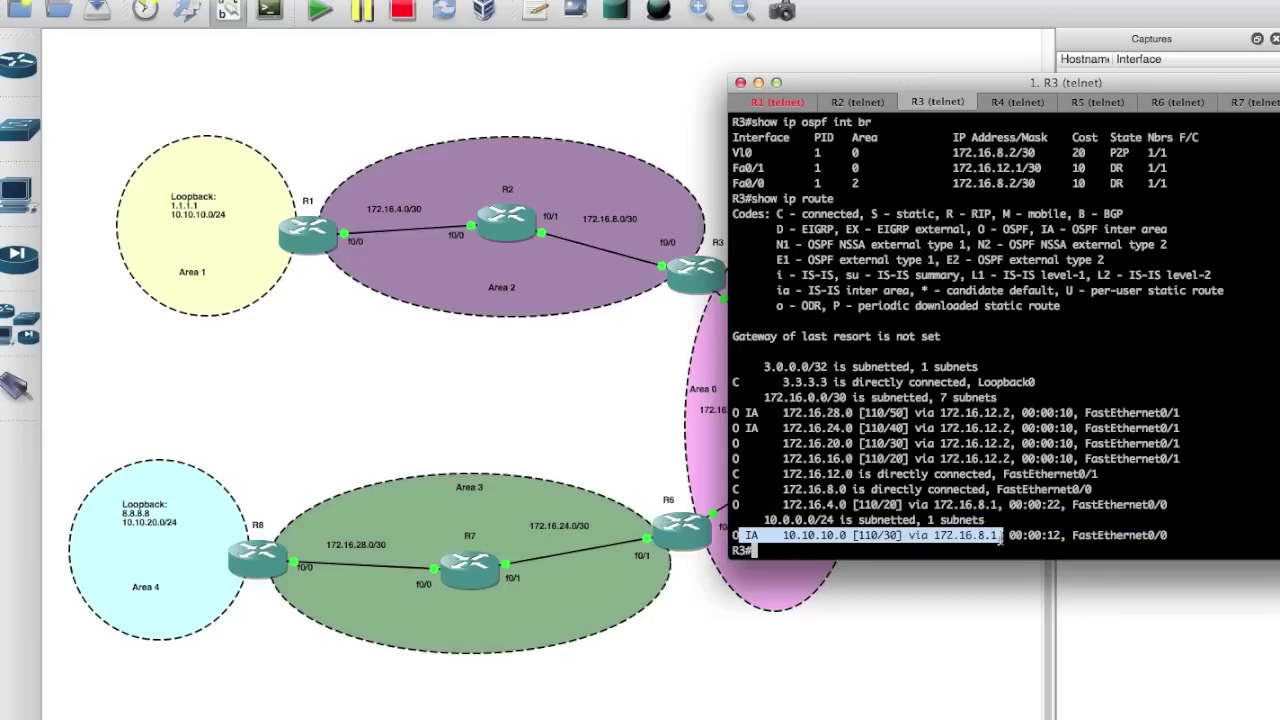
- Display the IP routing table on R8 and highlight the inter-area route to 10.10.10.0
drag(1000, 536, 1003, 537)
drag(1111, 87, 803, 90)
click(1018, 104)
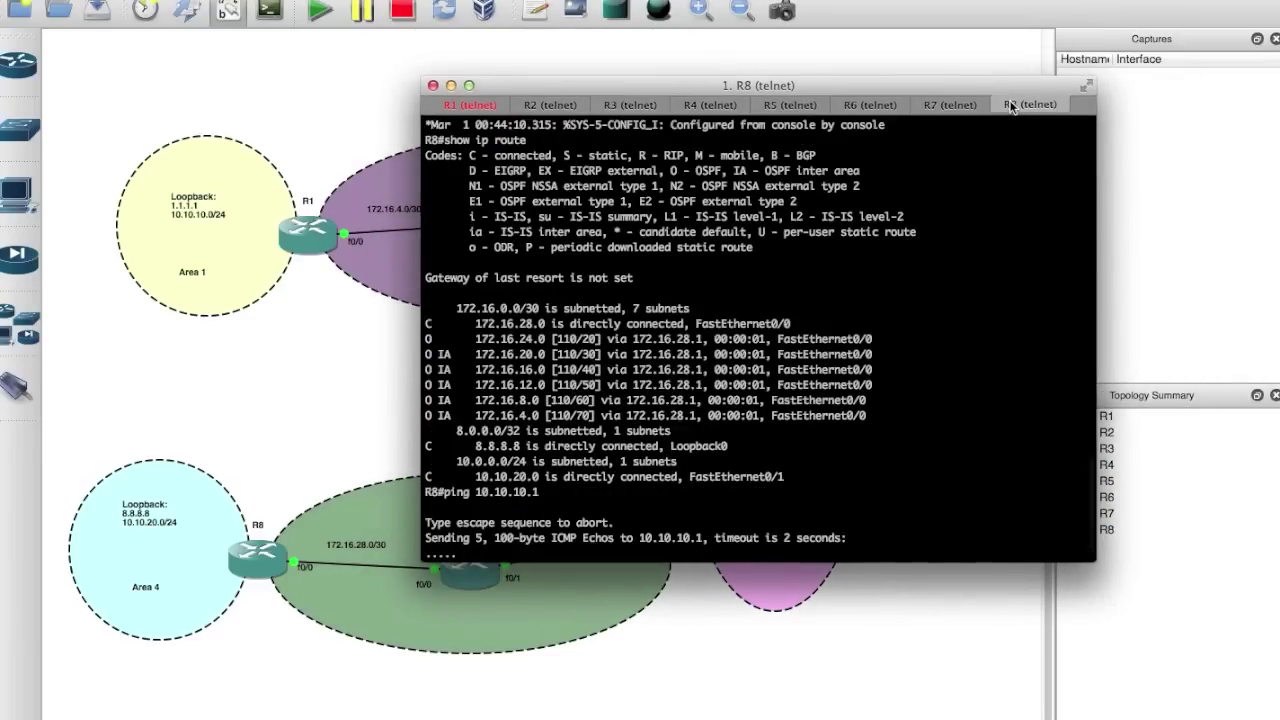
key(Return)
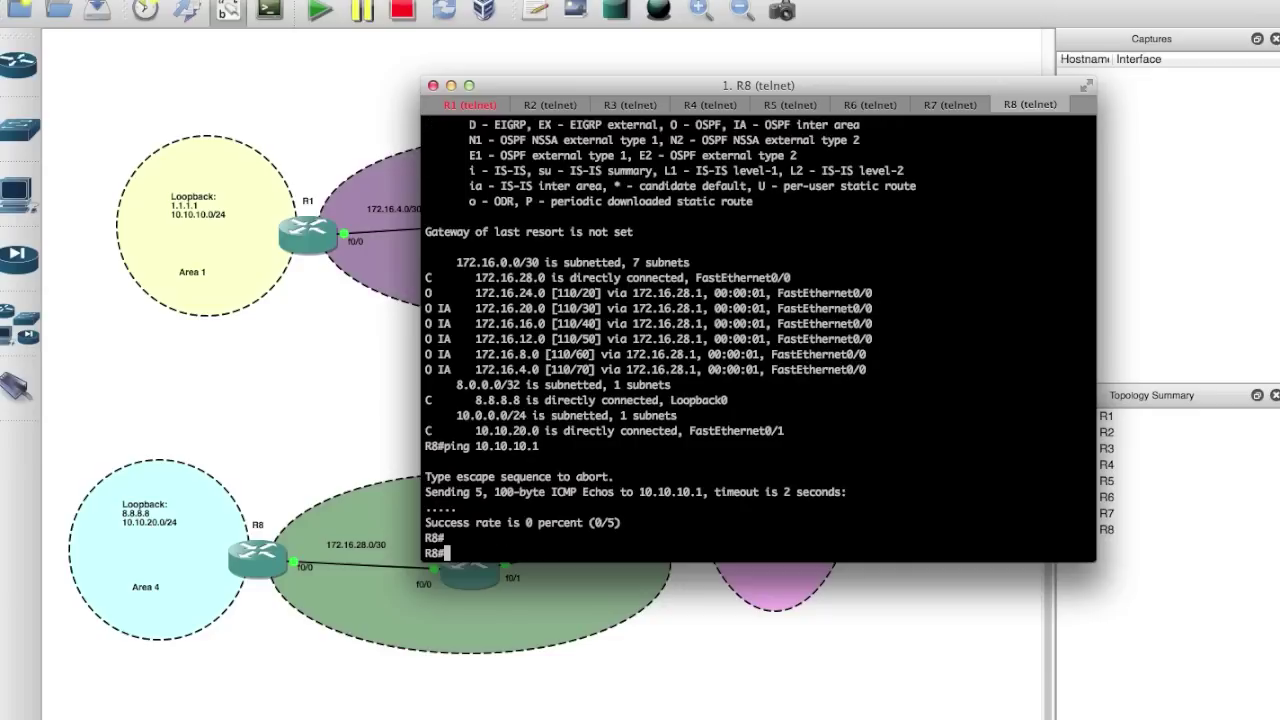
text(show ip route)
key(Return)
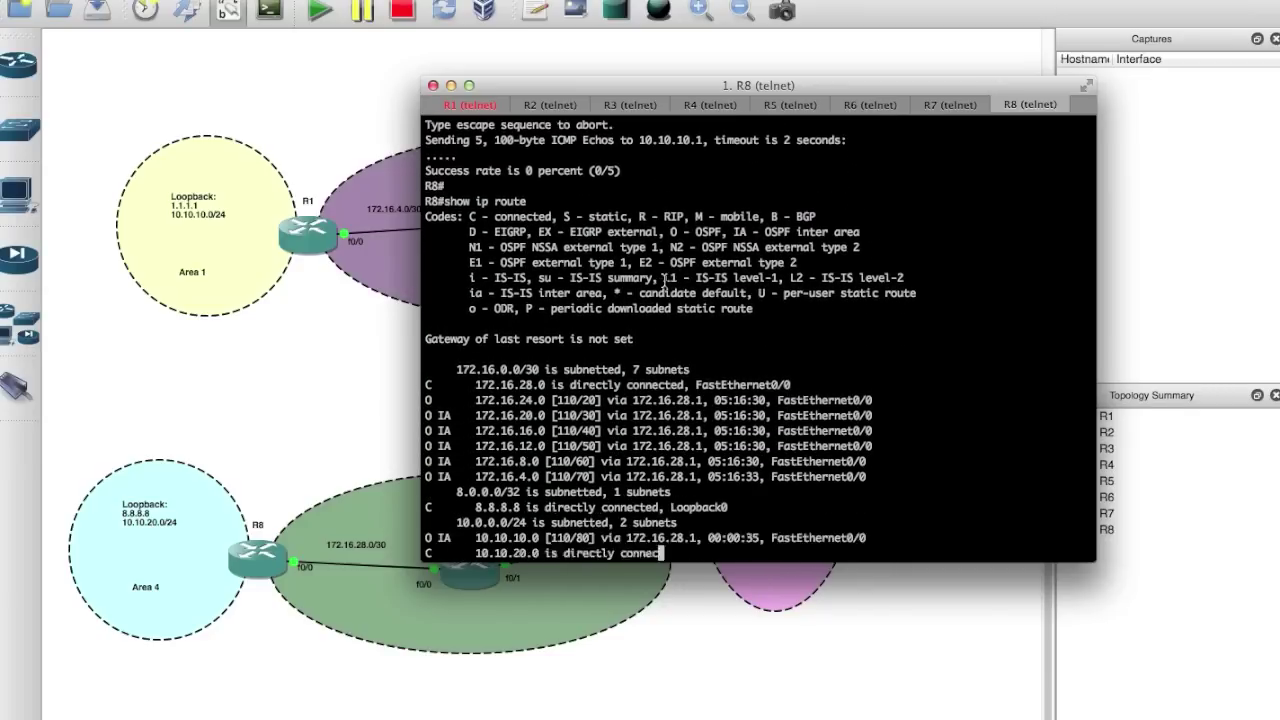
drag(431, 522, 877, 523)
click(604, 526)
click(822, 505)
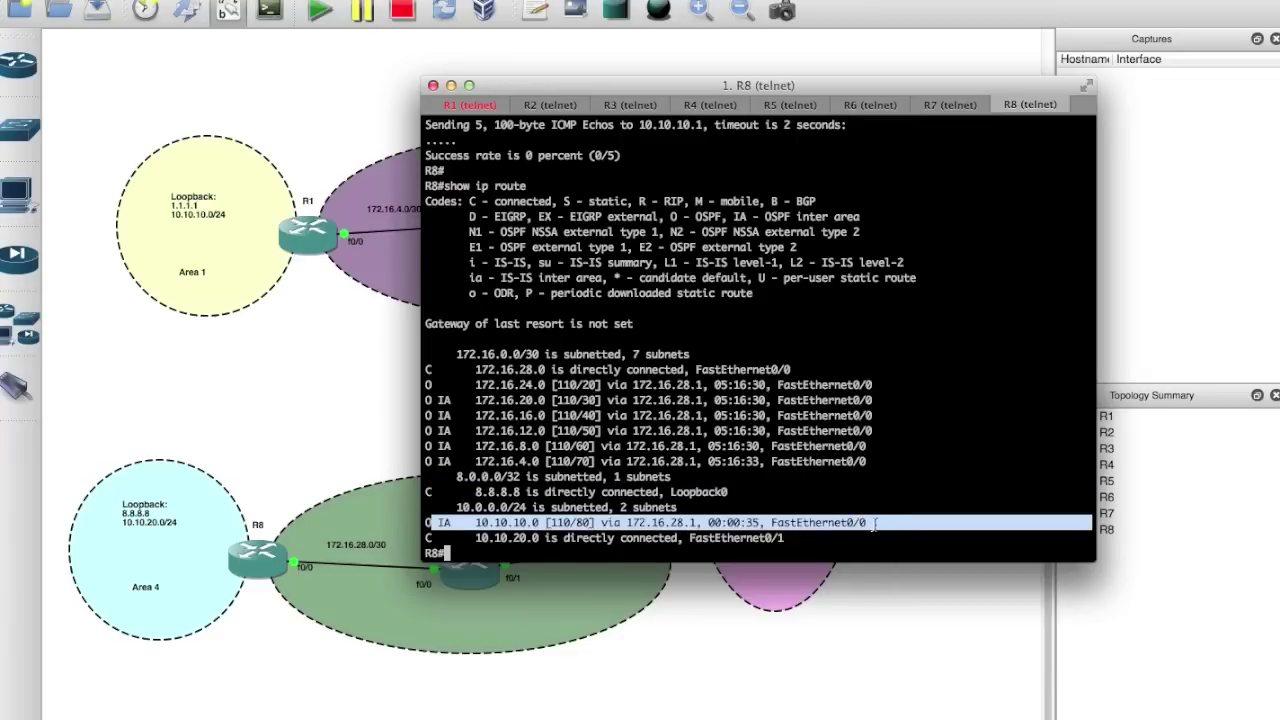
- Ping 10.10.10.1 from R8 to test reachability of the R1 LAN
click(469, 547)
text(ping 1)
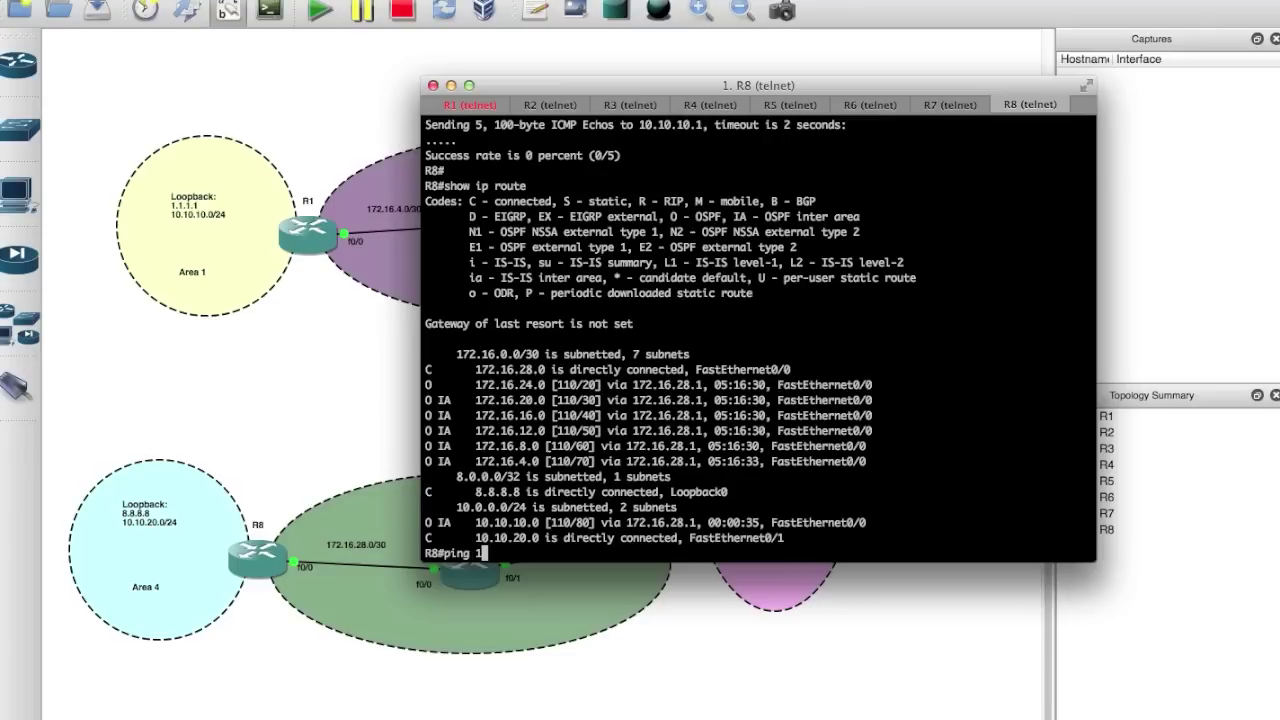
text(0.10.10.1)
key(Return)
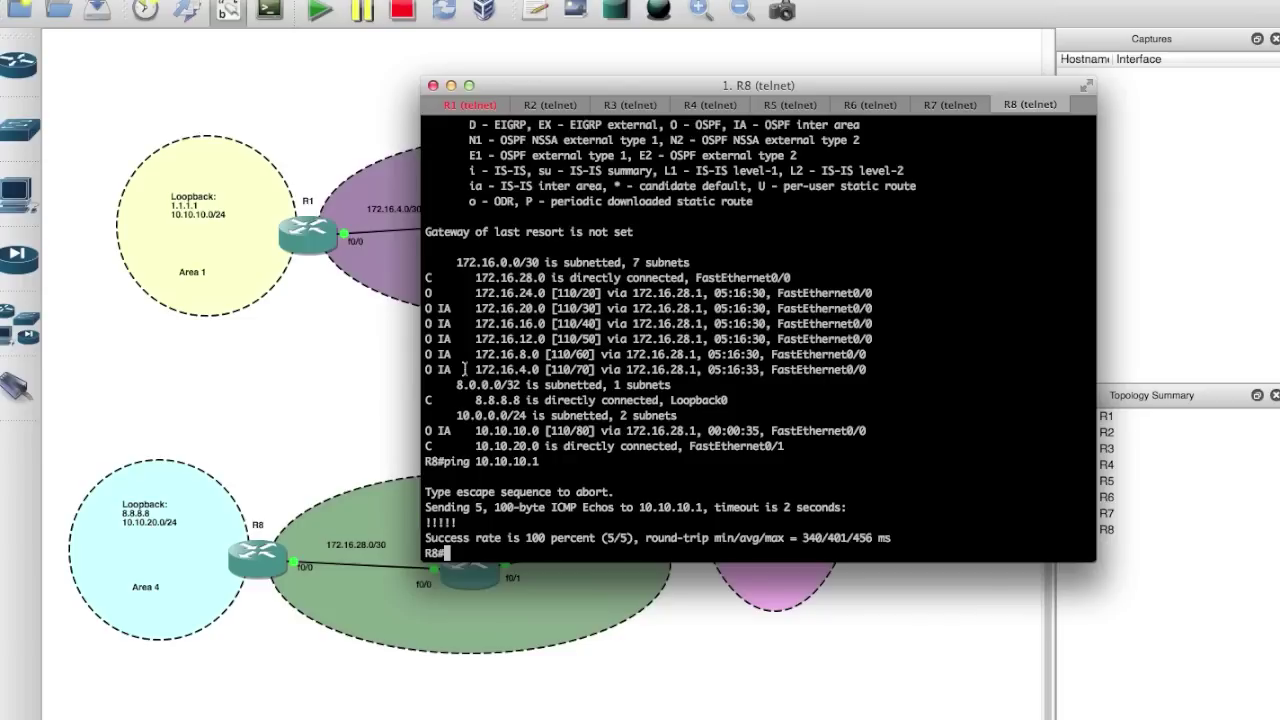
- Leave configuration mode on R1 and display its brief OSPF interface list, highlighting the virtual-link entry
click(471, 104)
text(end)
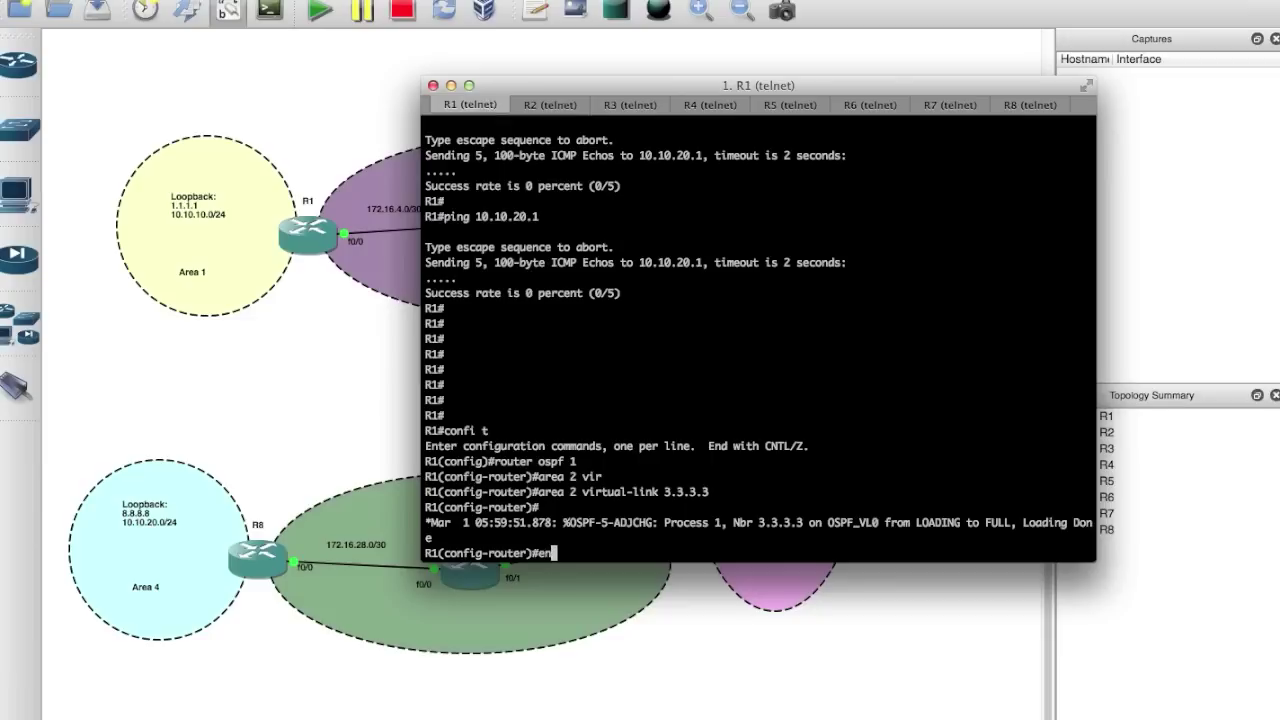
key(Return)
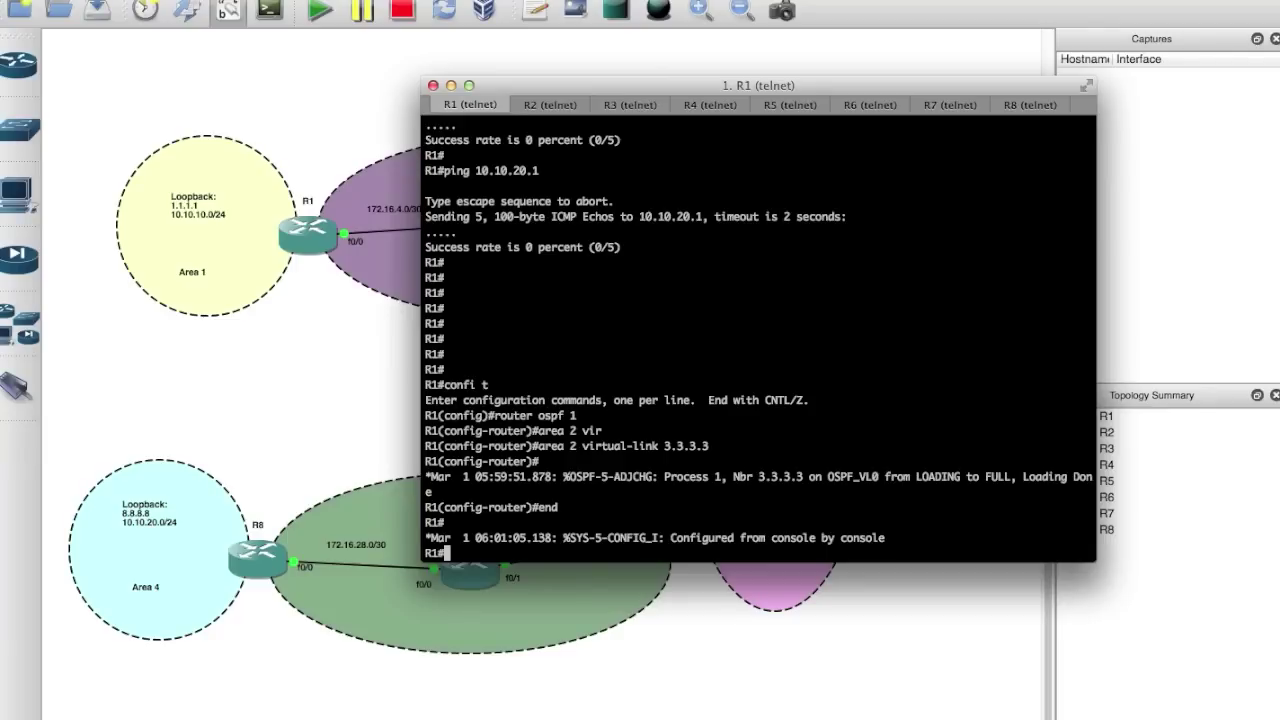
text(show ip ospf int br)
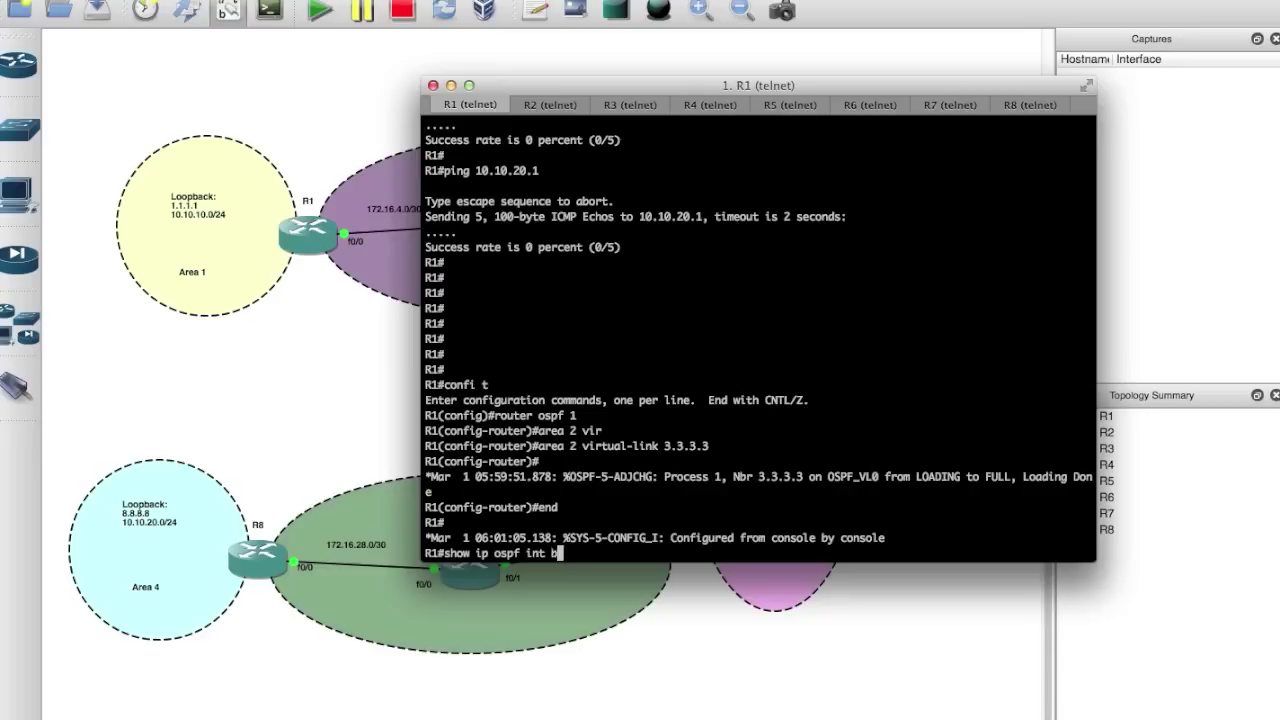
key(Return)
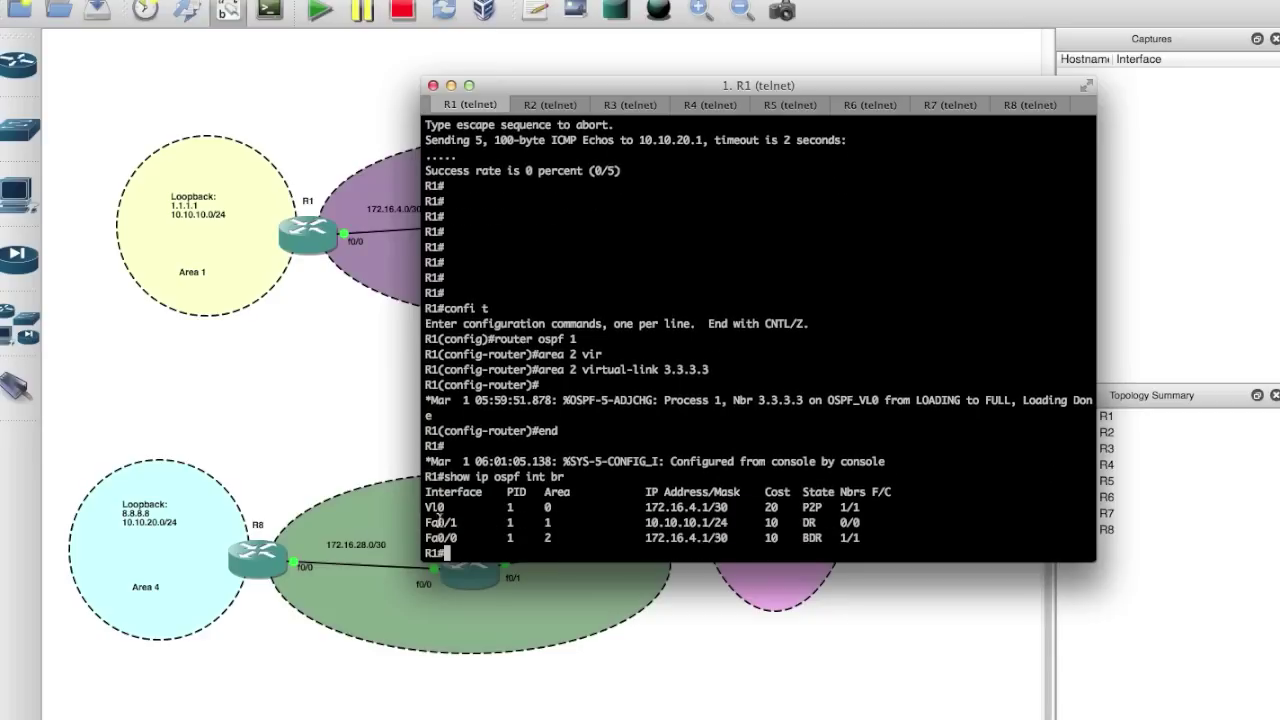
triple_click(982, 505)
- Ping 10.10.20.1 from R1 to test reachability of the R8 LAN
click(568, 547)
text(ping 10.10.20.1)
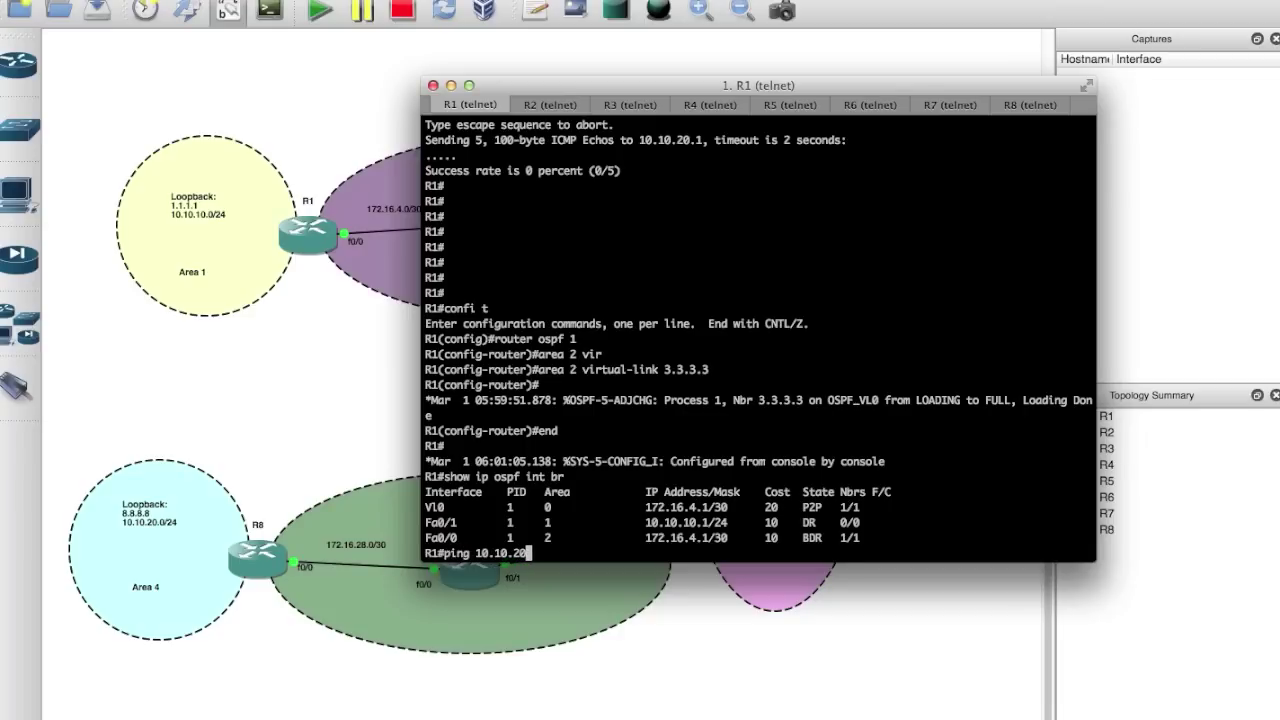
key(Return)
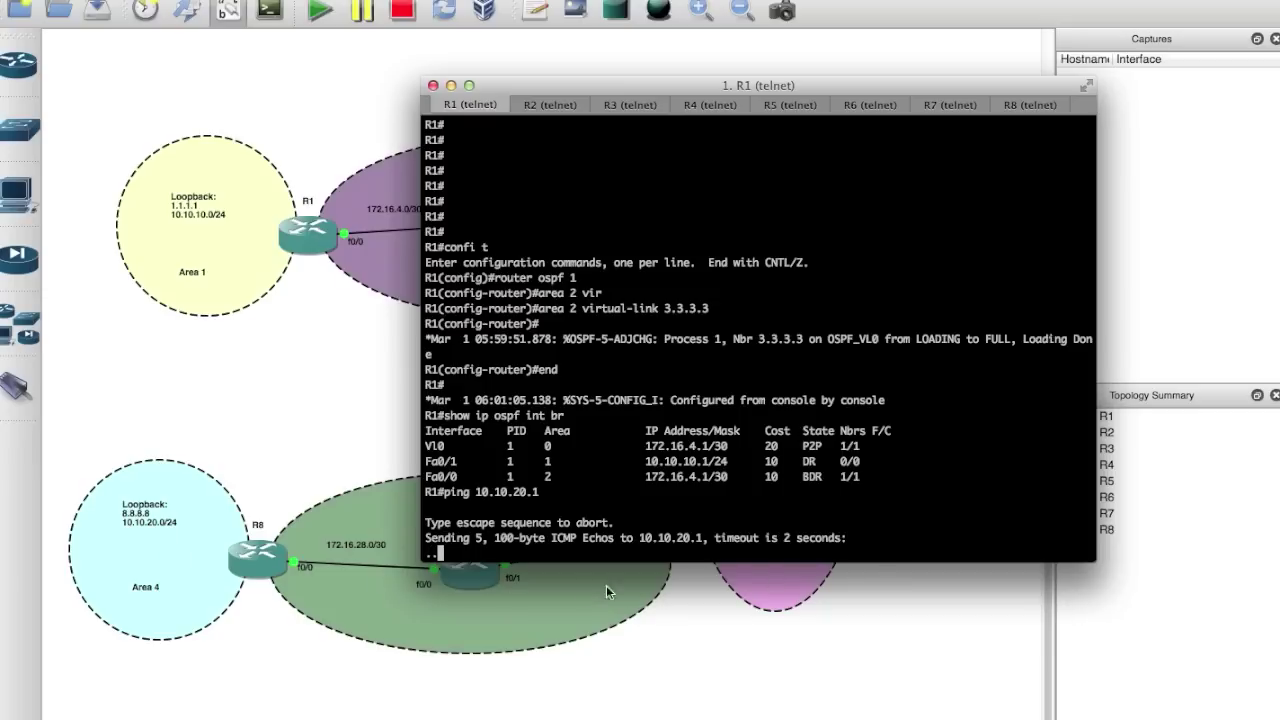
- On R8, configure an area 3 virtual link to router ID 6.6.6.6 under OSPF process 1
click(1030, 103)
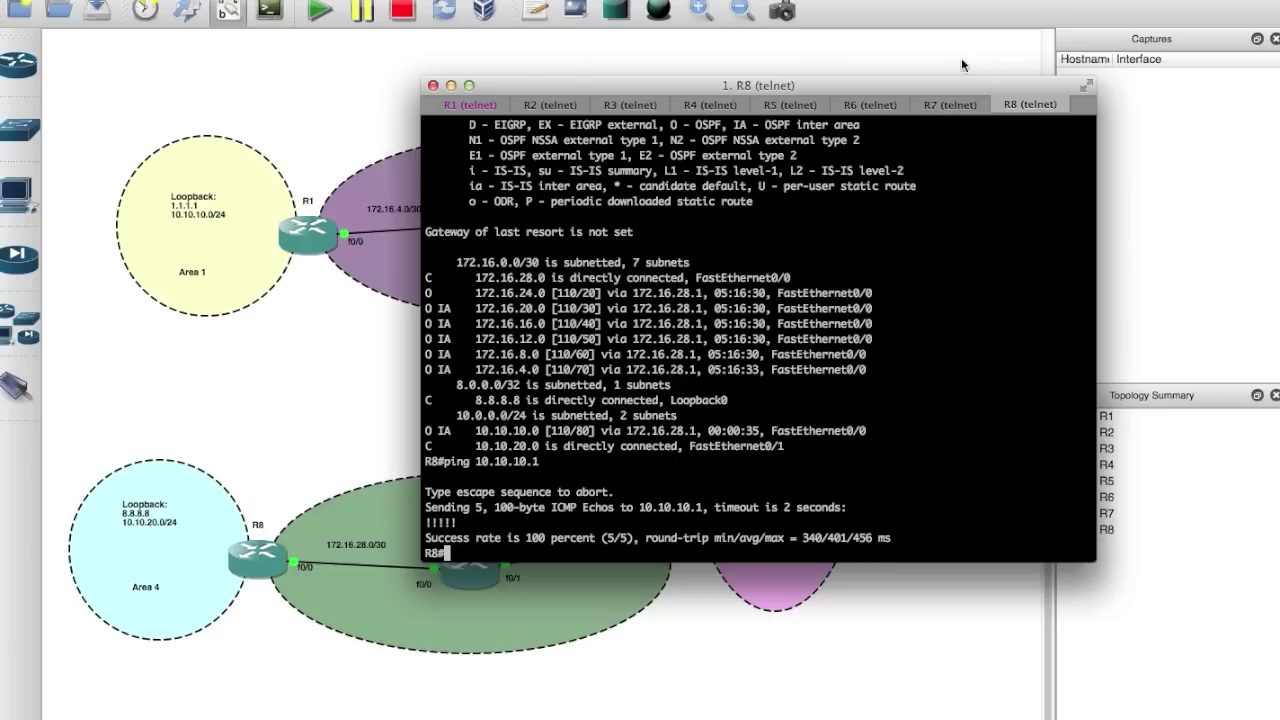
drag(954, 85, 774, 17)
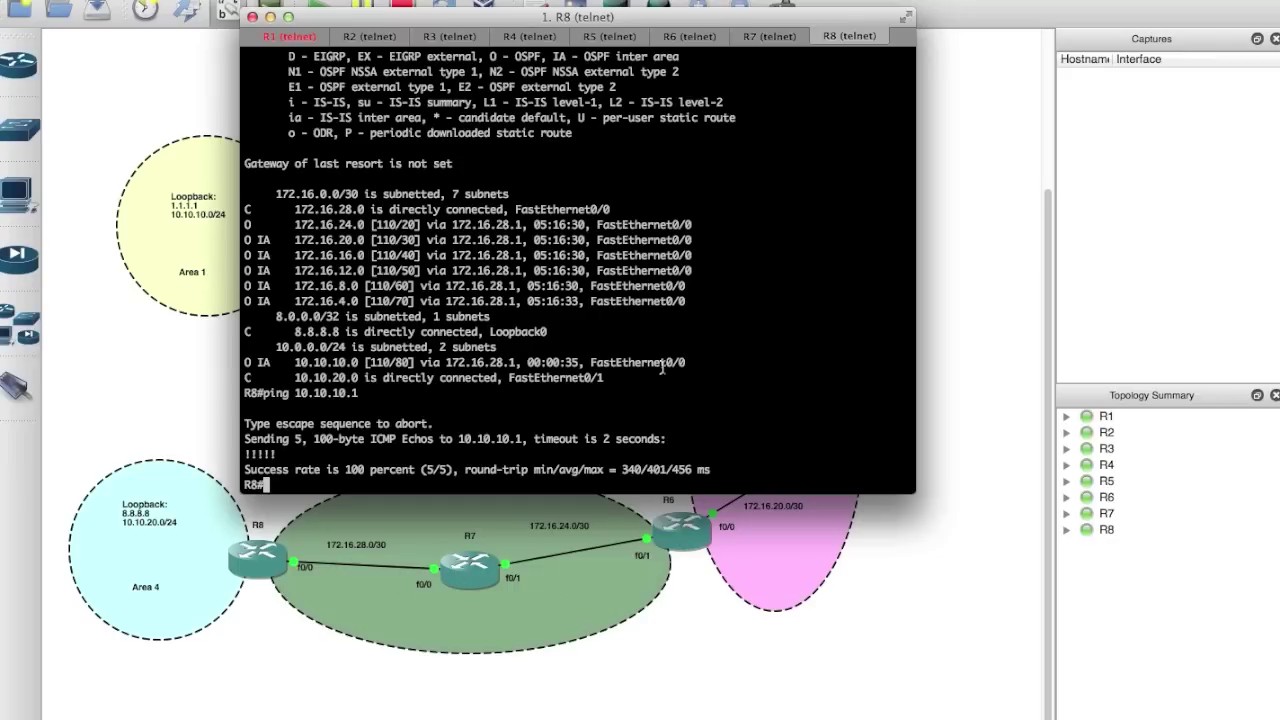
text(confi t)
key(Return)
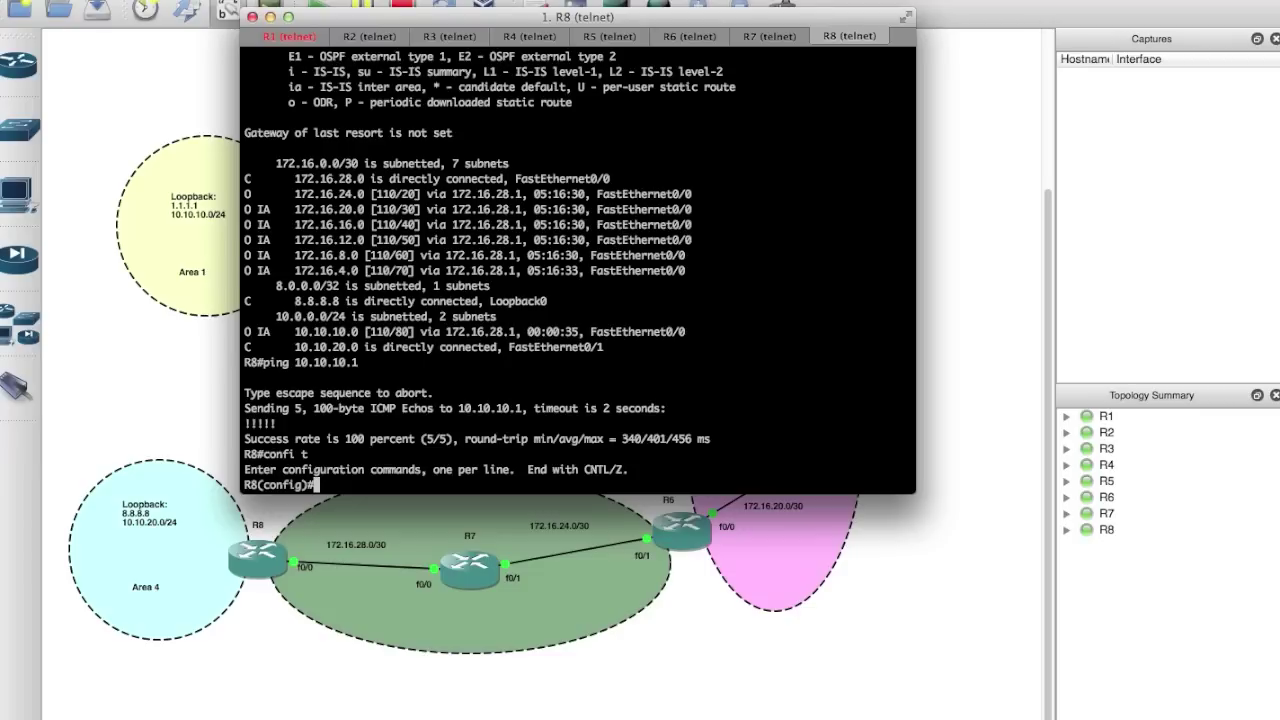
text(router ospf 1)
key(Return)
text(area 3)
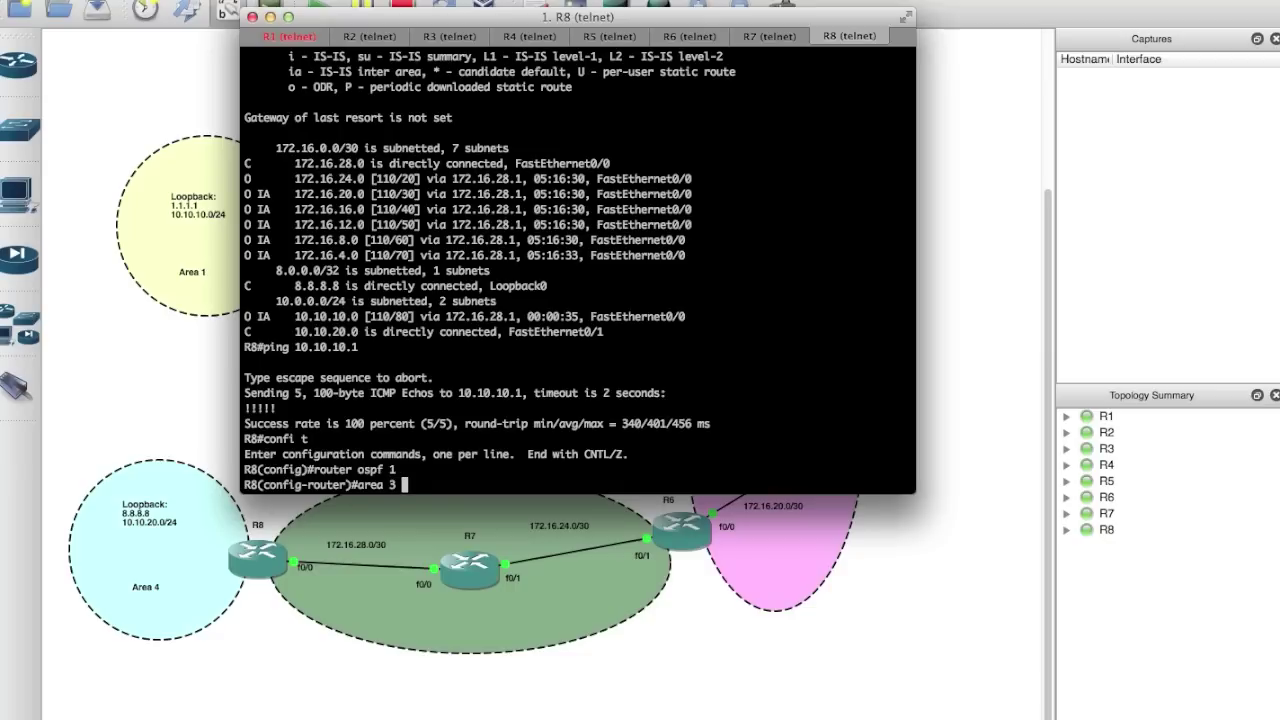
text( vi)
key(Tab)
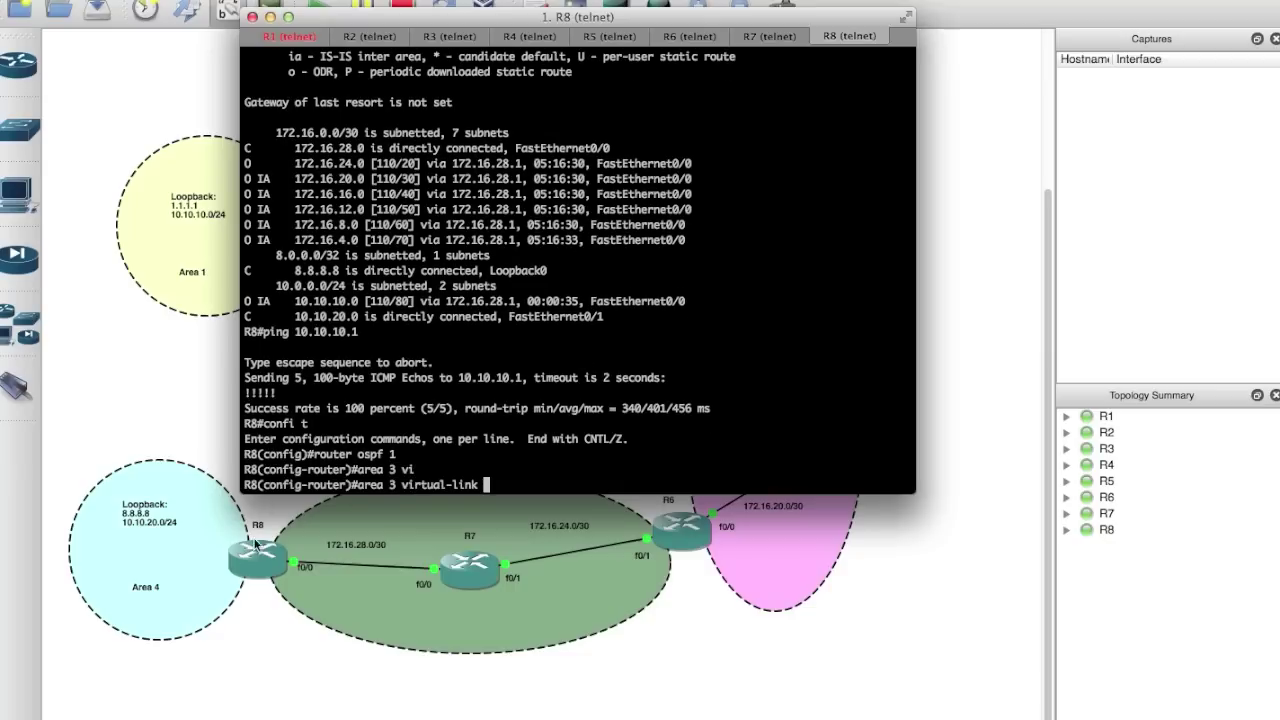
text(6.6.6.6)
key(Return)
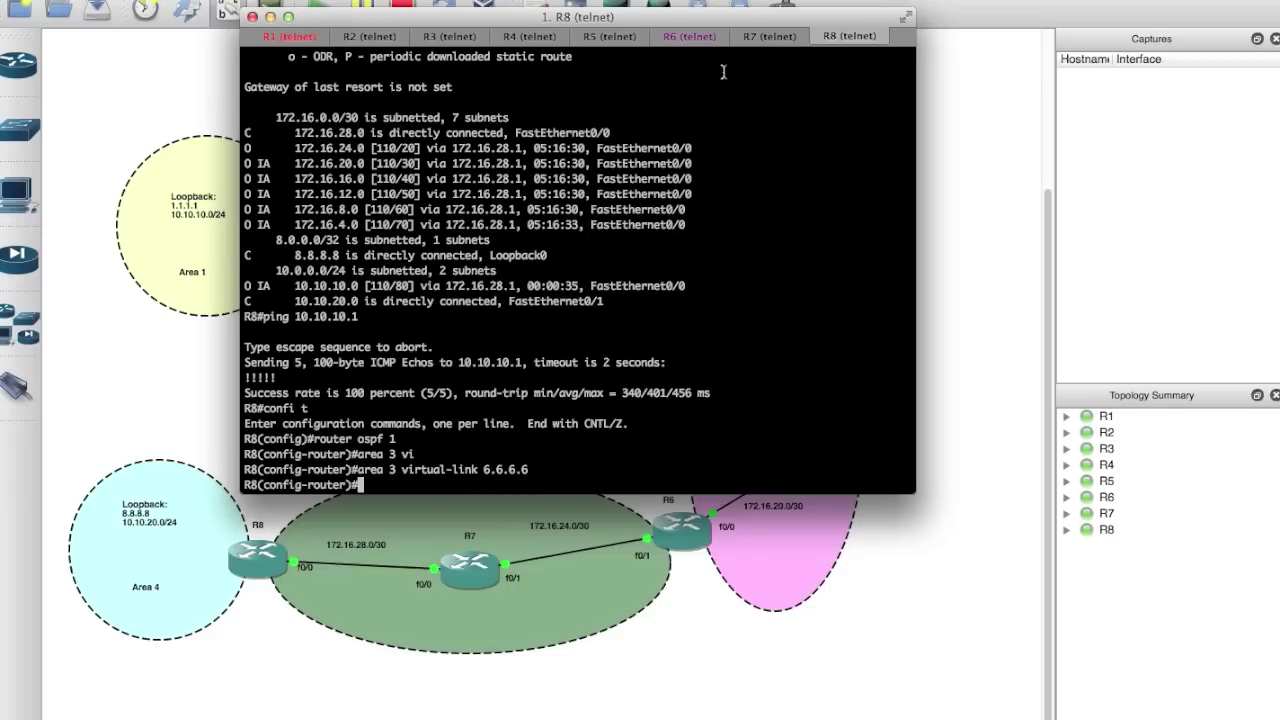
- Examine the OSPF invalid-packet message on R6's console
click(694, 40)
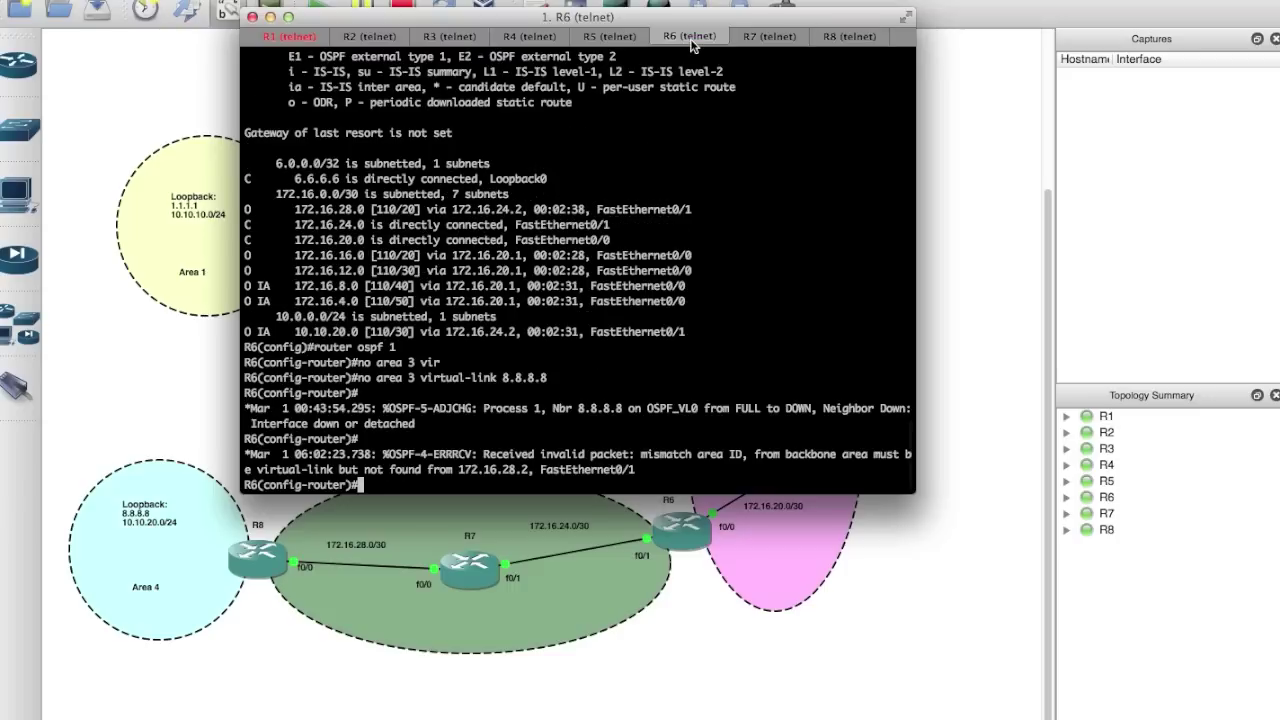
drag(637, 470, 242, 448)
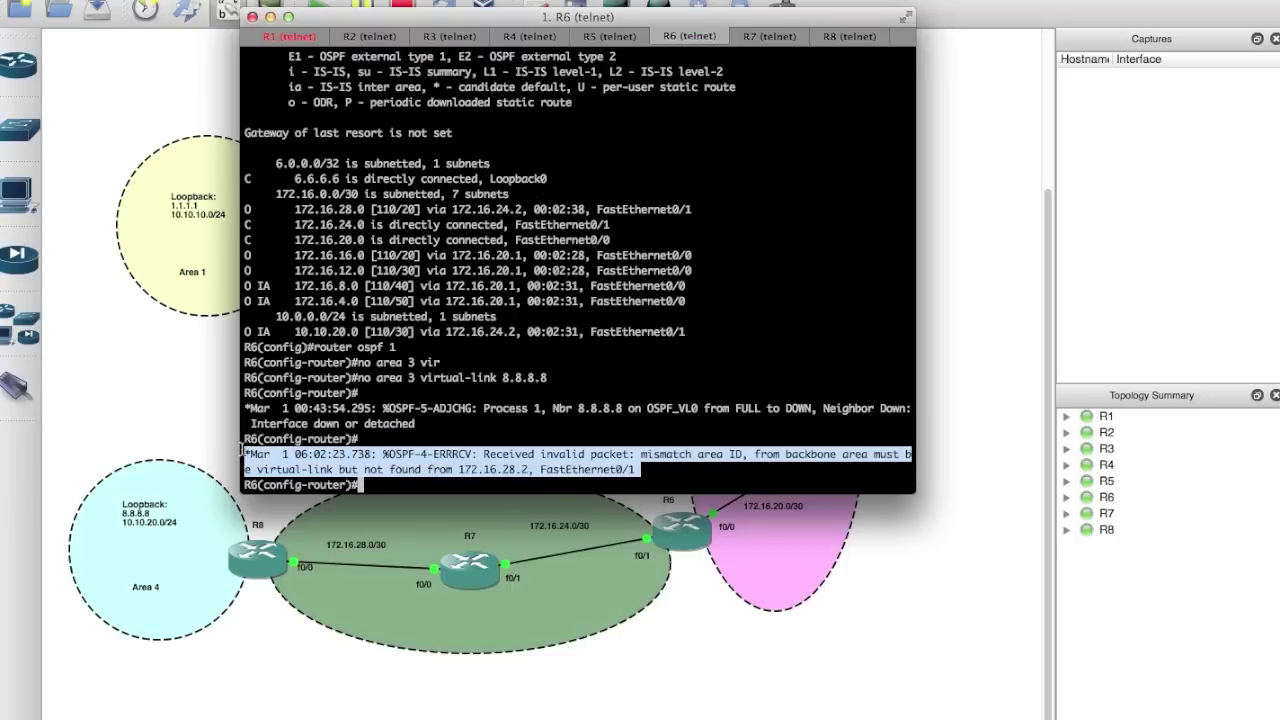
click(382, 487)
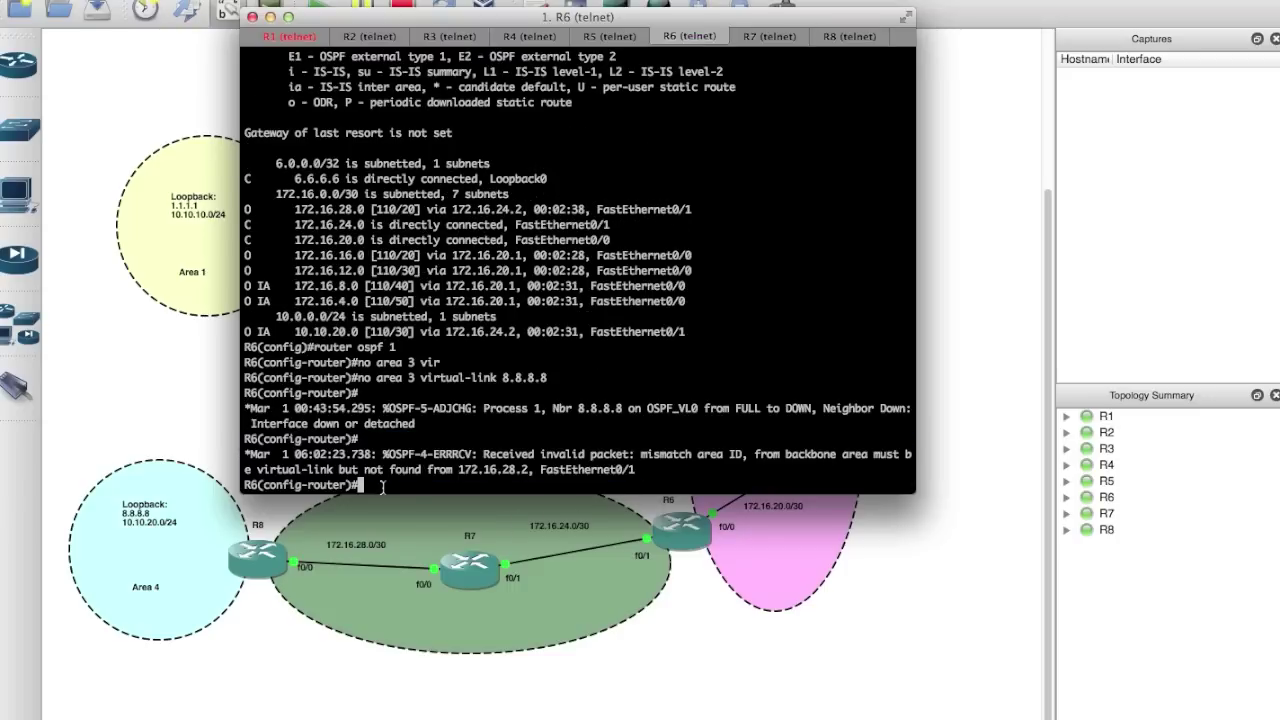
text(route)
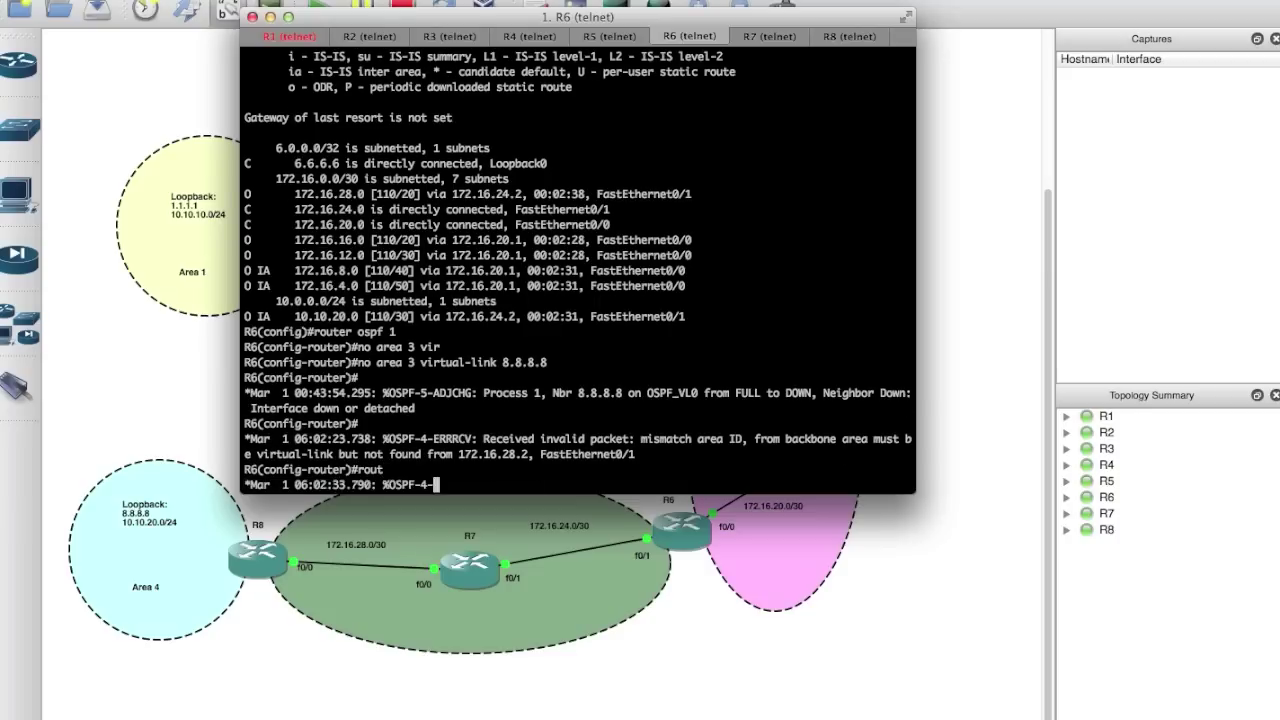
key(BackSpace)
key(BackSpace)
key(BackSpace)
key(BackSpace)
key(BackSpace)
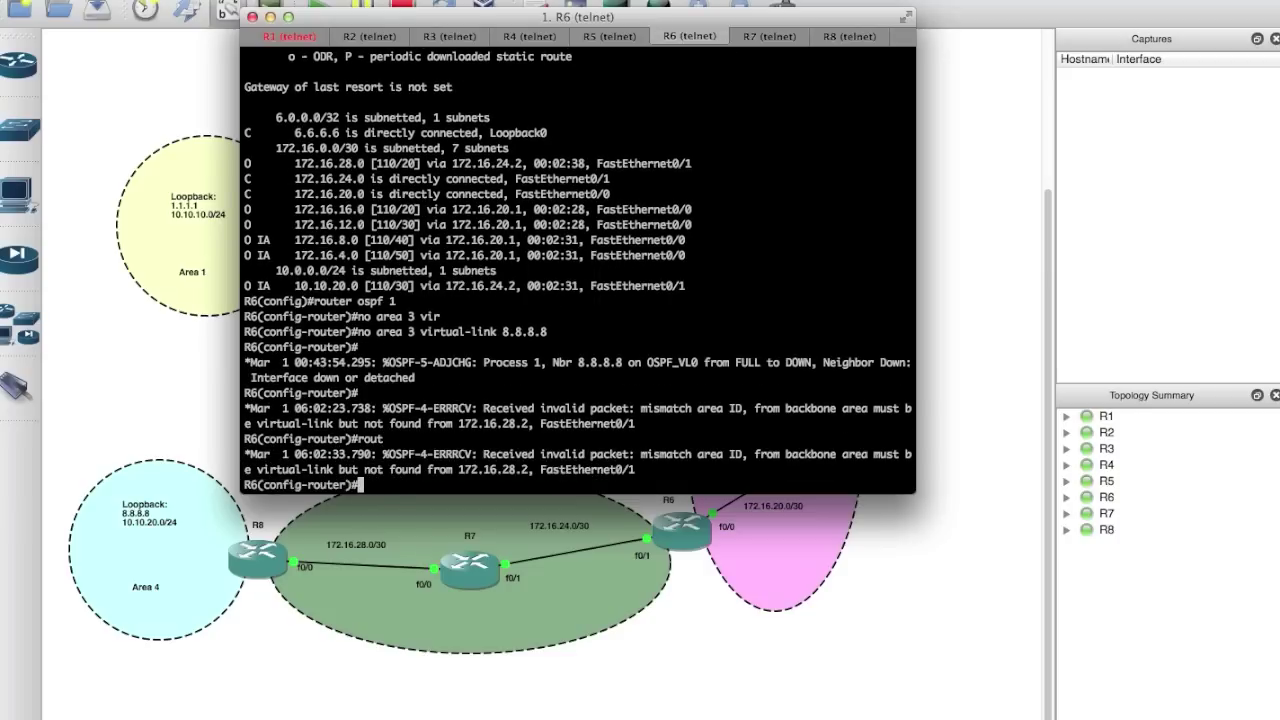
- Exit to privileged mode on R6, re-enter global configuration mode and open OSPF process 1
text(end)
key(Return)
text(config t)
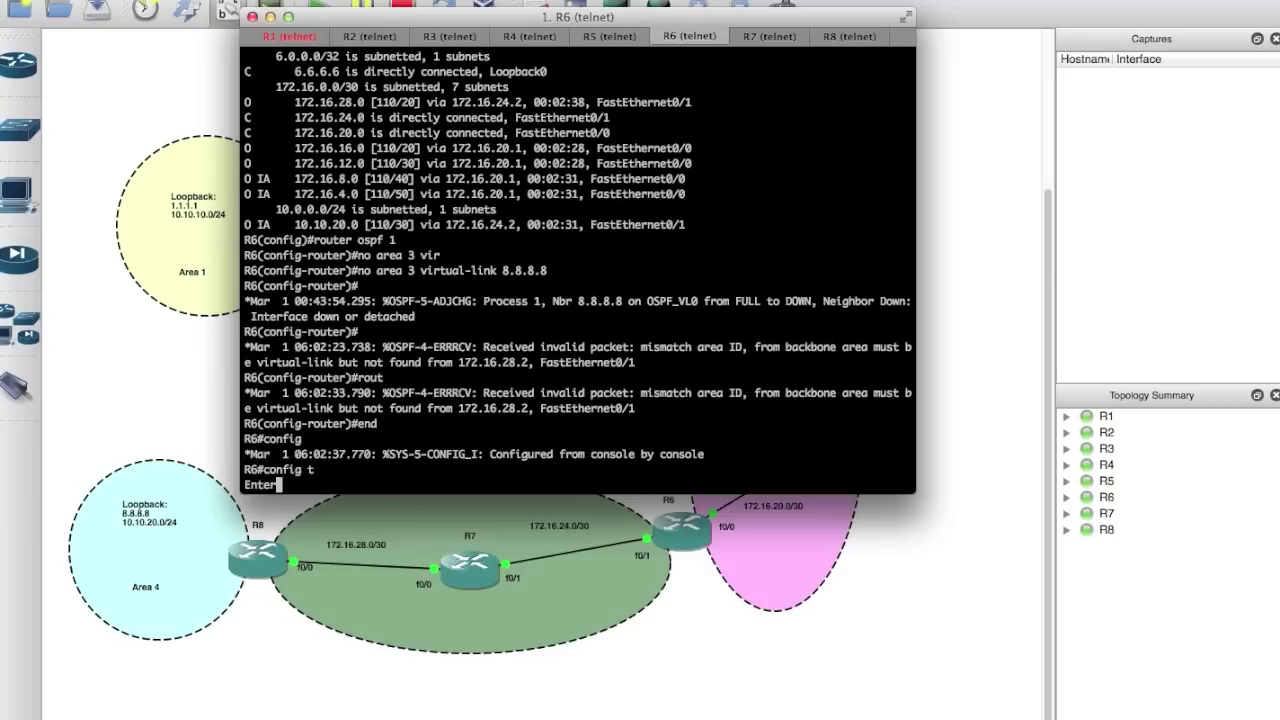
key(Return)
text(router os)
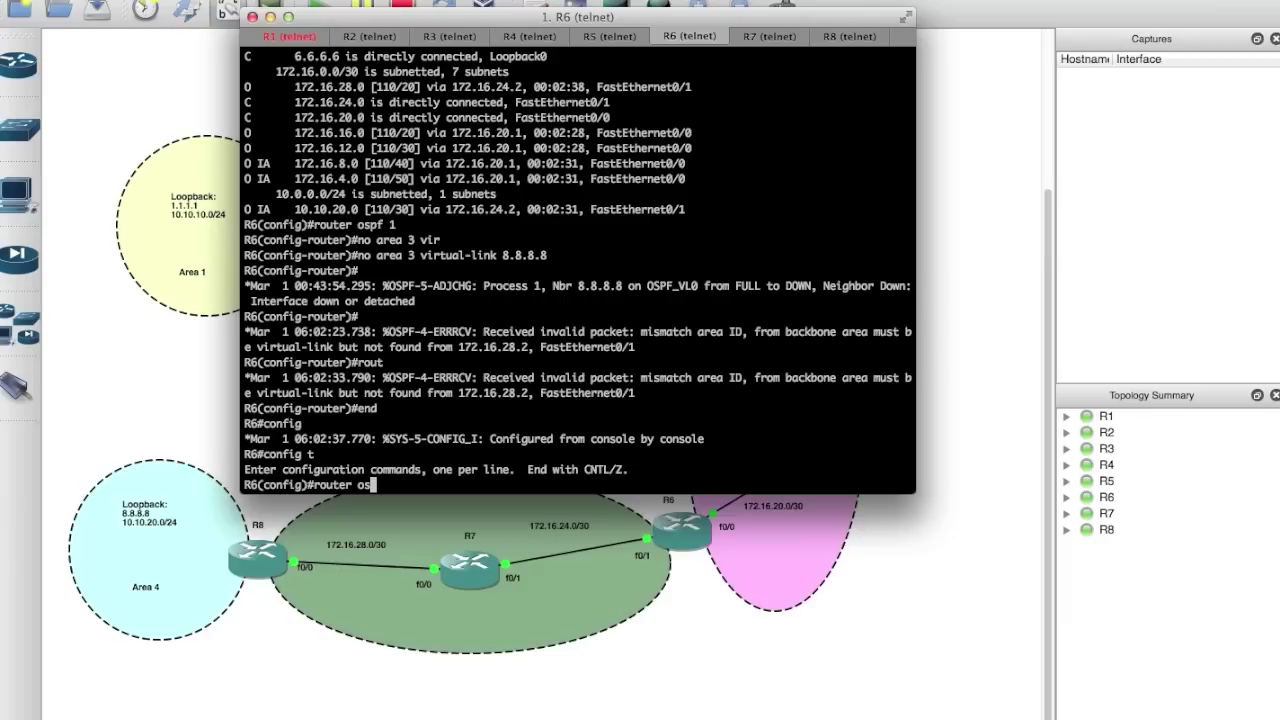
text(pf 1)
key(Return)
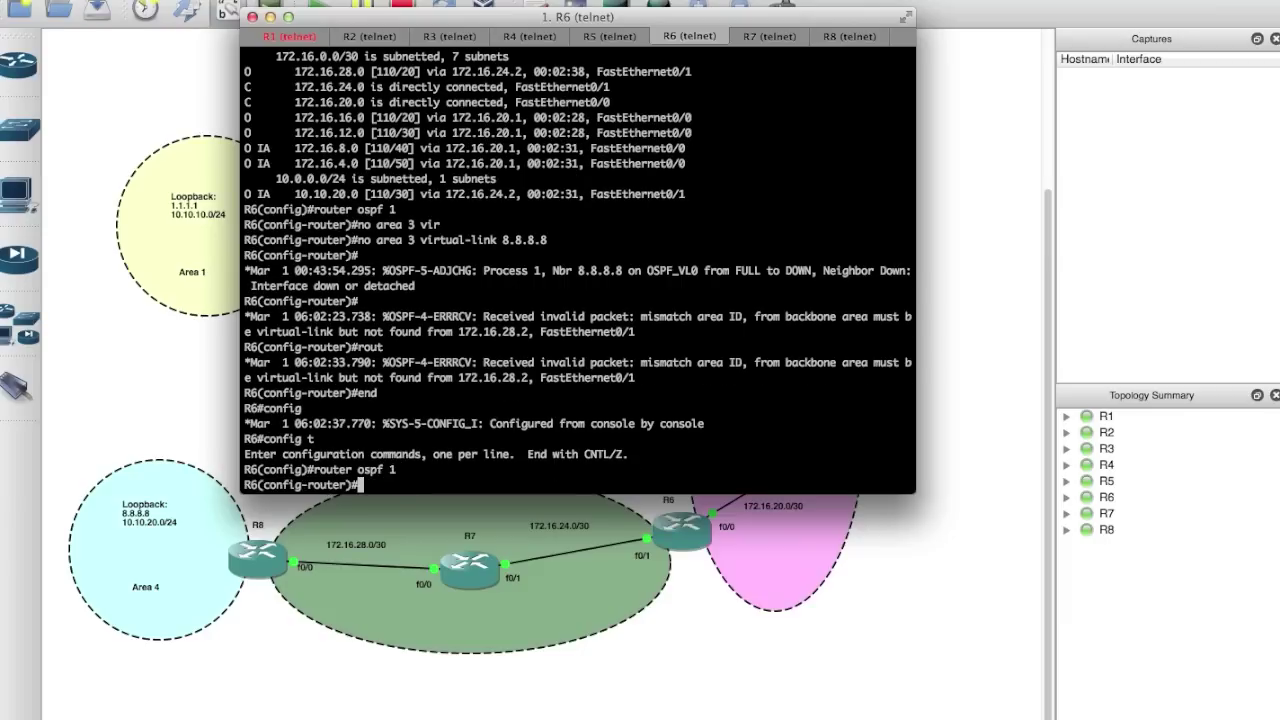
- Configure an area 3 virtual link to router ID 8.8.8.8 on R6, and leave configuration mode
text(area 3 )
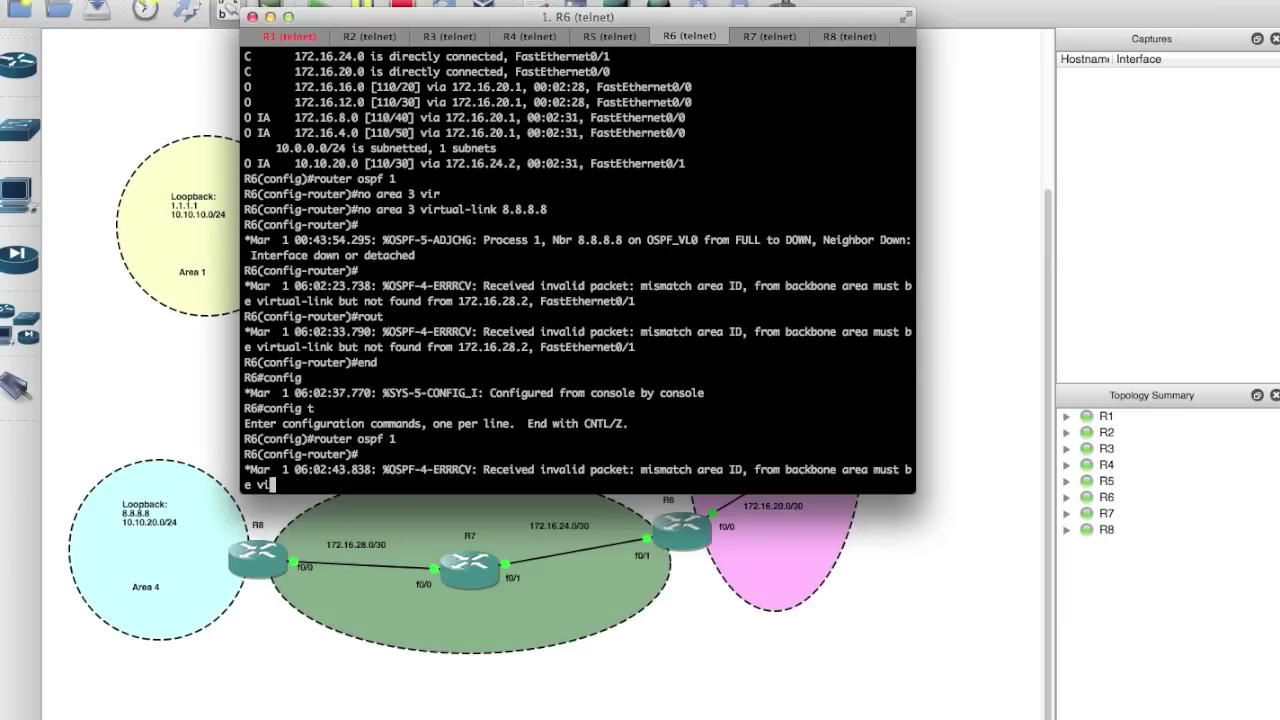
text(vir)
key(Tab)
text(8.8.8.8)
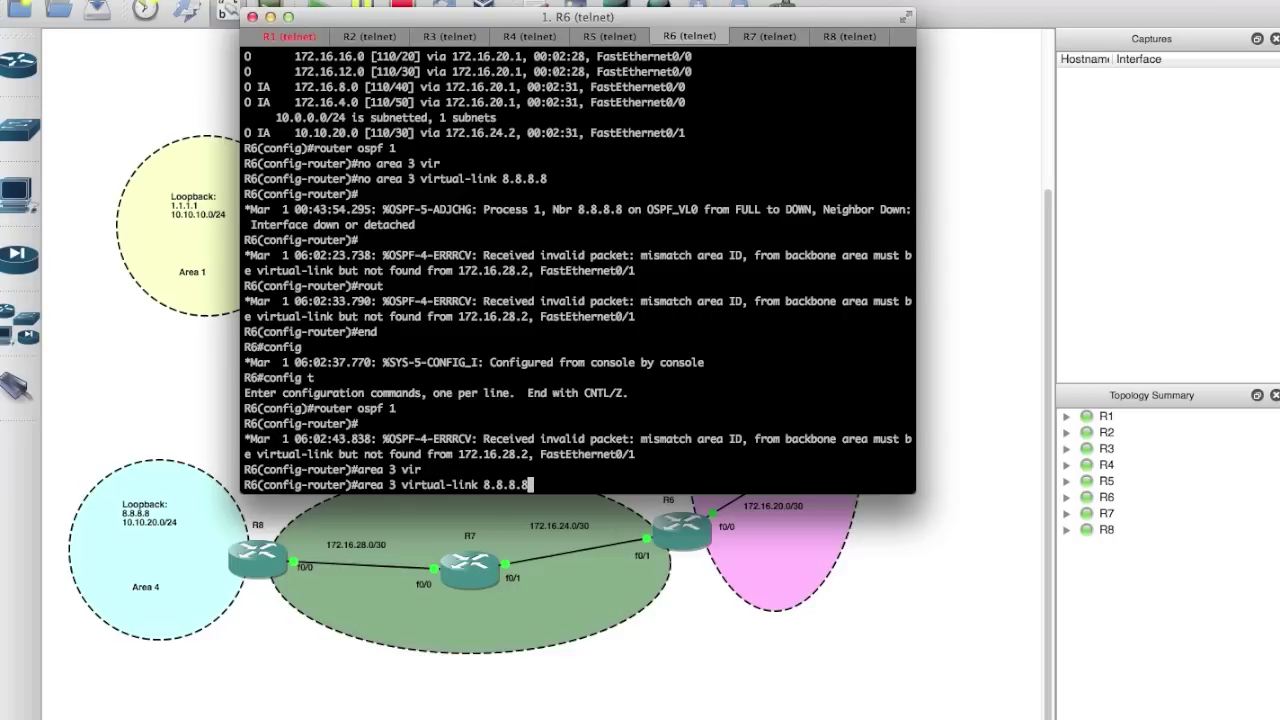
key(Return)
text(end)
key(Return)
- Display R6's brief OSPF interface list and highlight the adjacency message and the virtual-link entry
text(s)
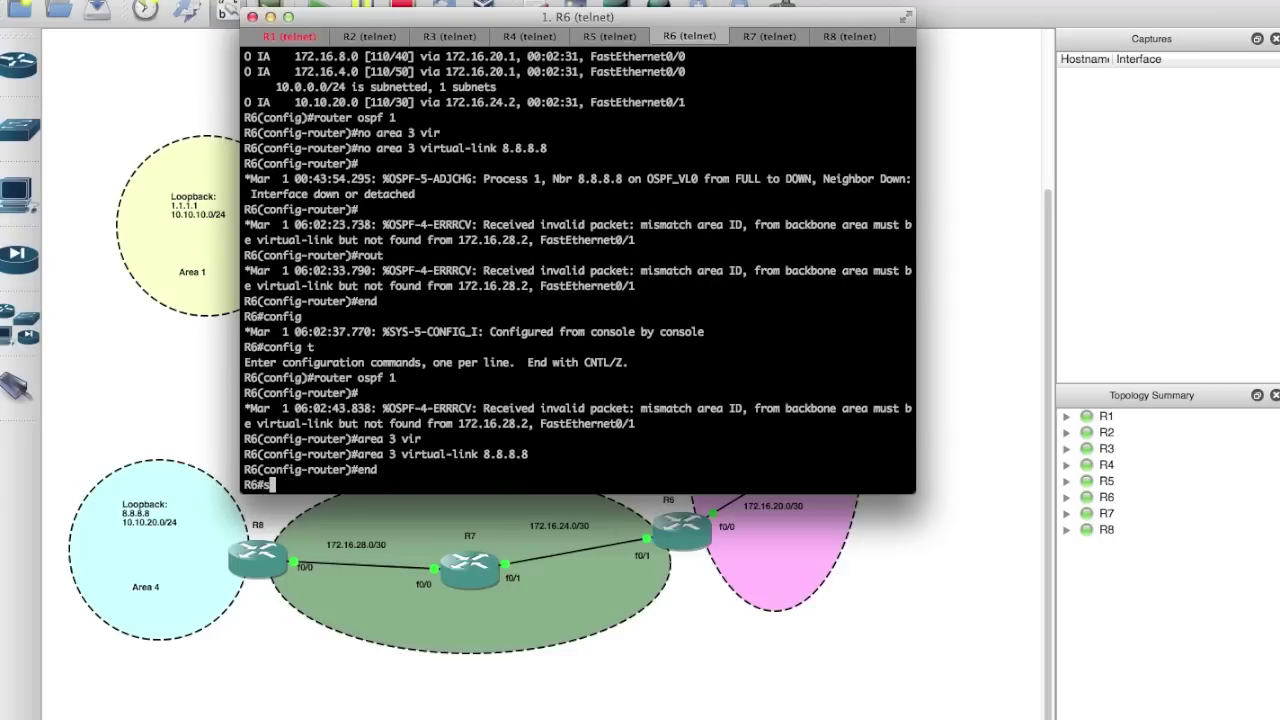
text(how ip ospf int )
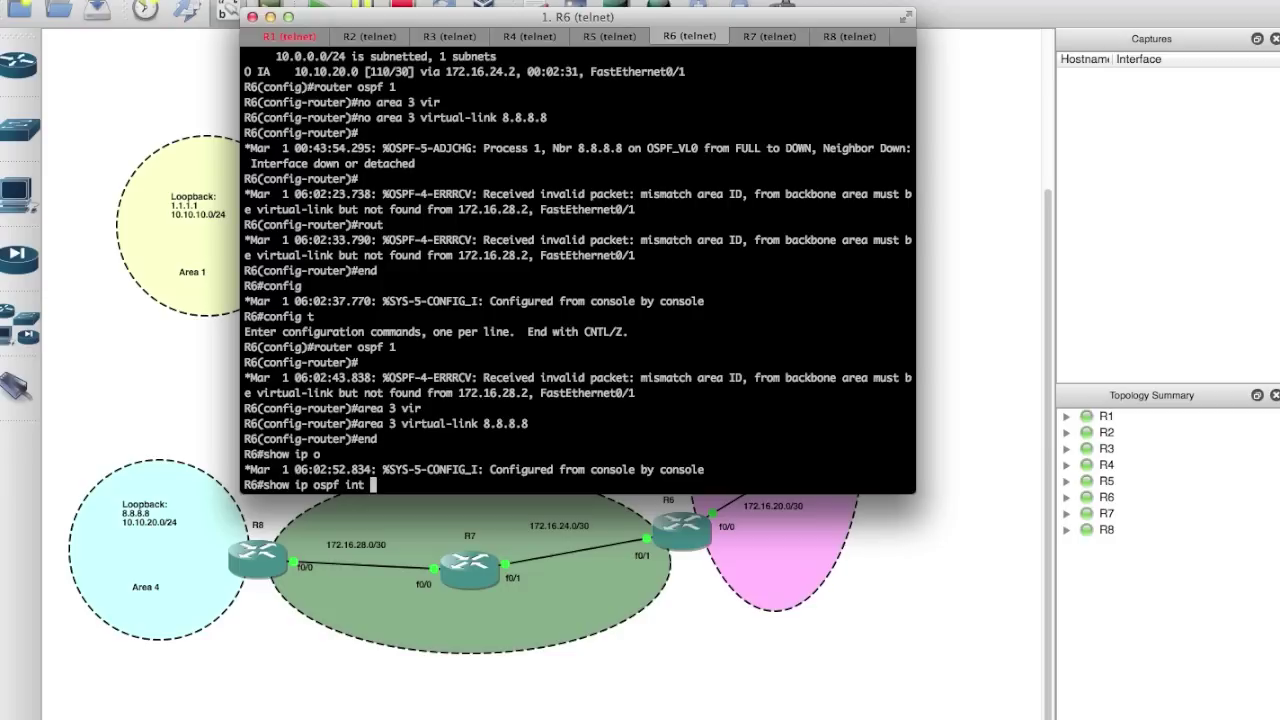
text(br)
key(Return)
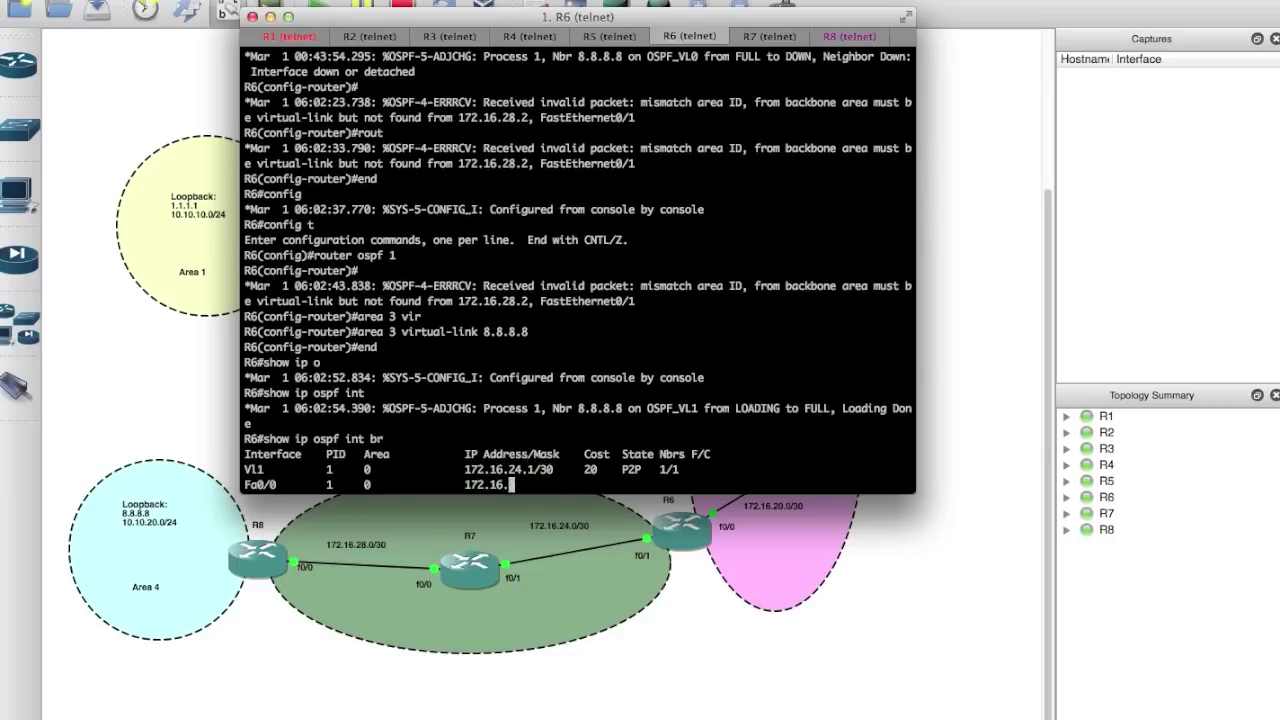
drag(522, 378, 686, 378)
drag(244, 440, 636, 440)
- Display R6's IP routing table and highlight the inter-area route to 10.10.20.0
text(show ip osp)
key(BackSpace)
key(BackSpace)
key(BackSpace)
text(route)
key(Return)
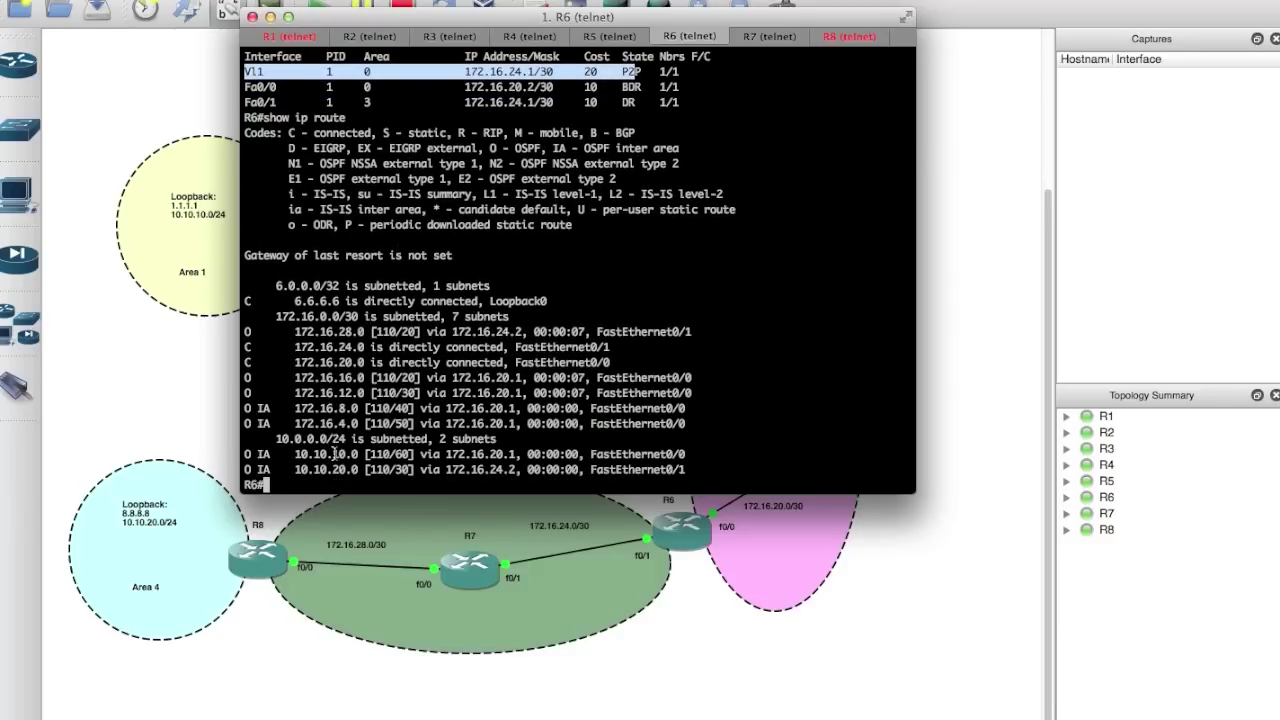
drag(252, 469, 660, 469)
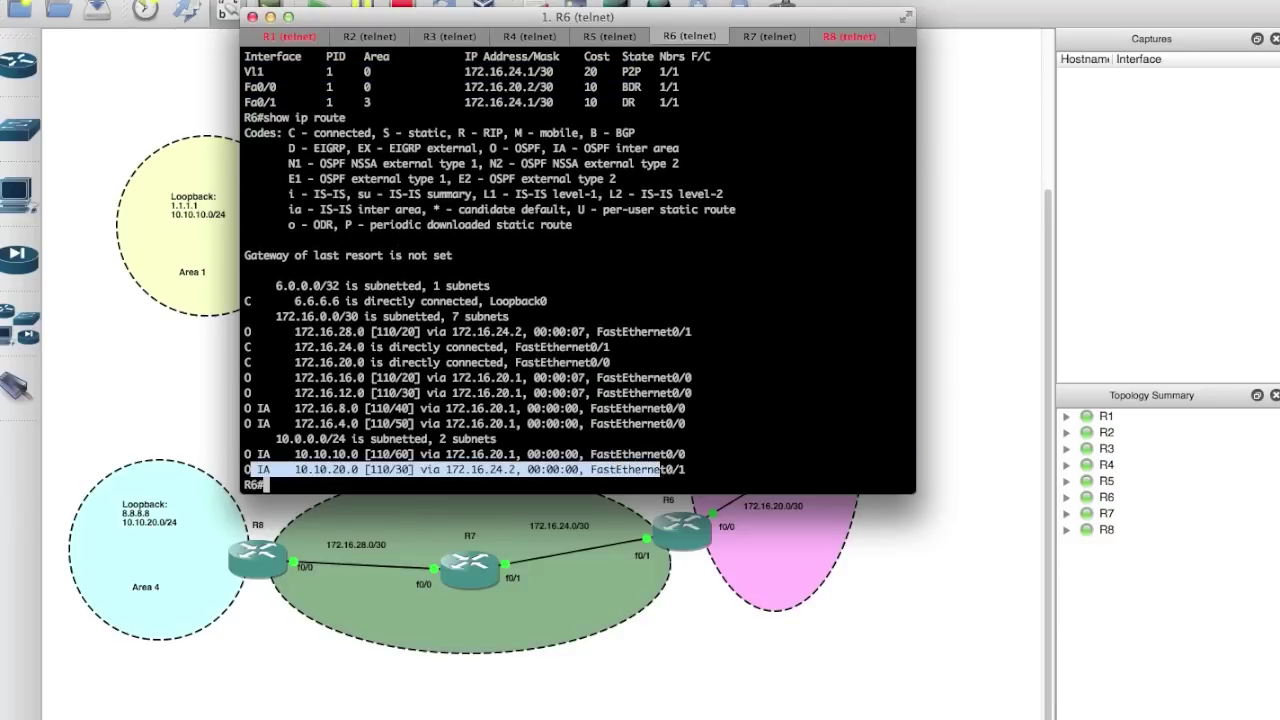
- Display R1's IP routing table, highlight the inter-area route to 10.10.20.0, and ping 10.10.20.1
click(281, 42)
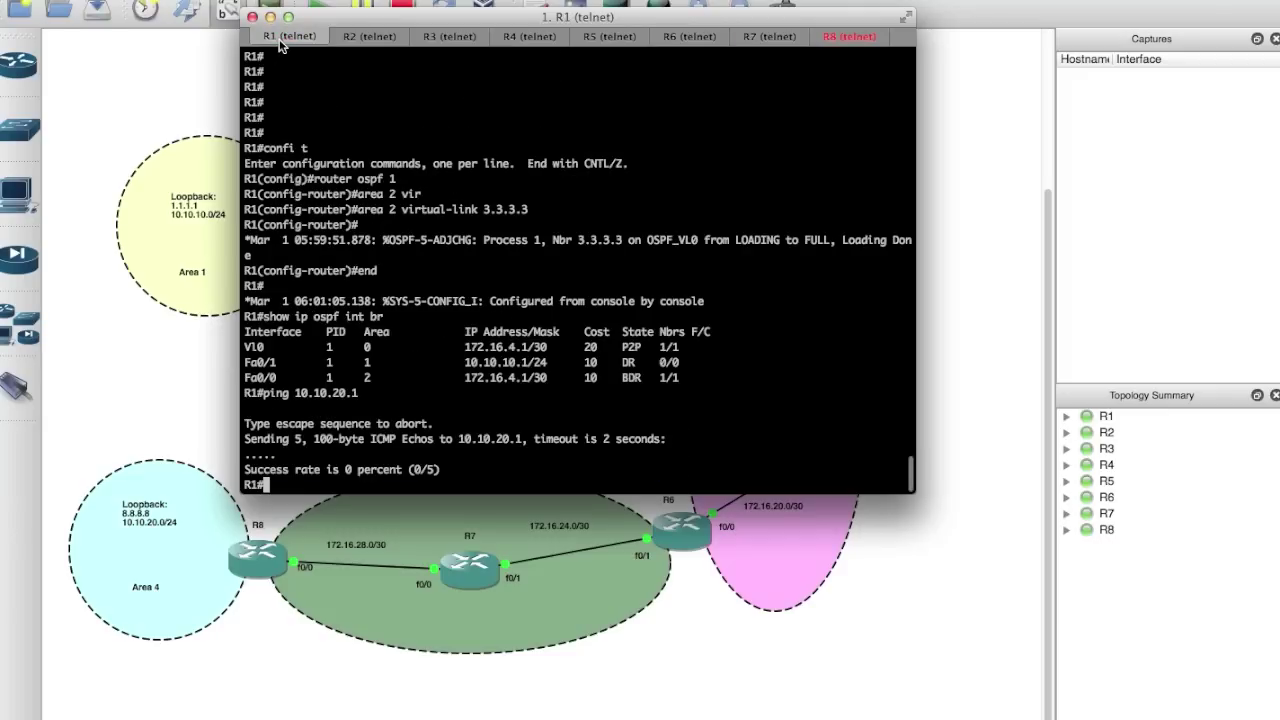
text(show ip route)
key(Return)
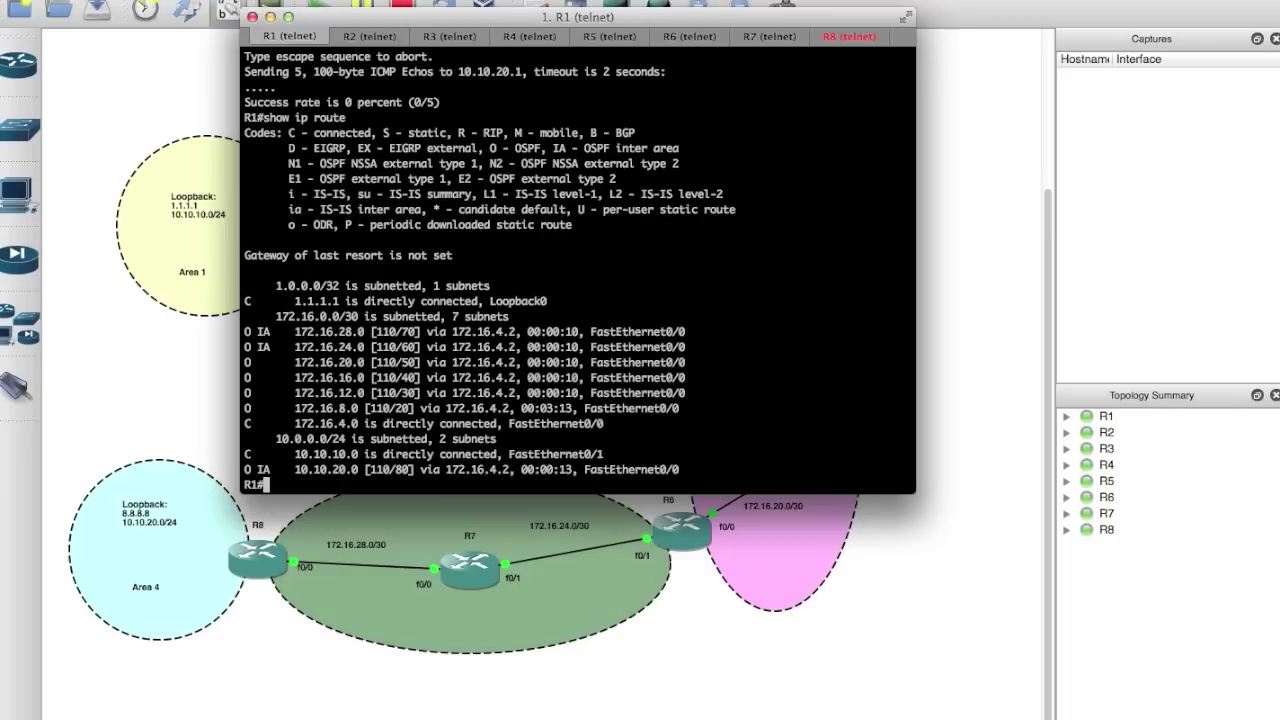
drag(252, 469, 427, 472)
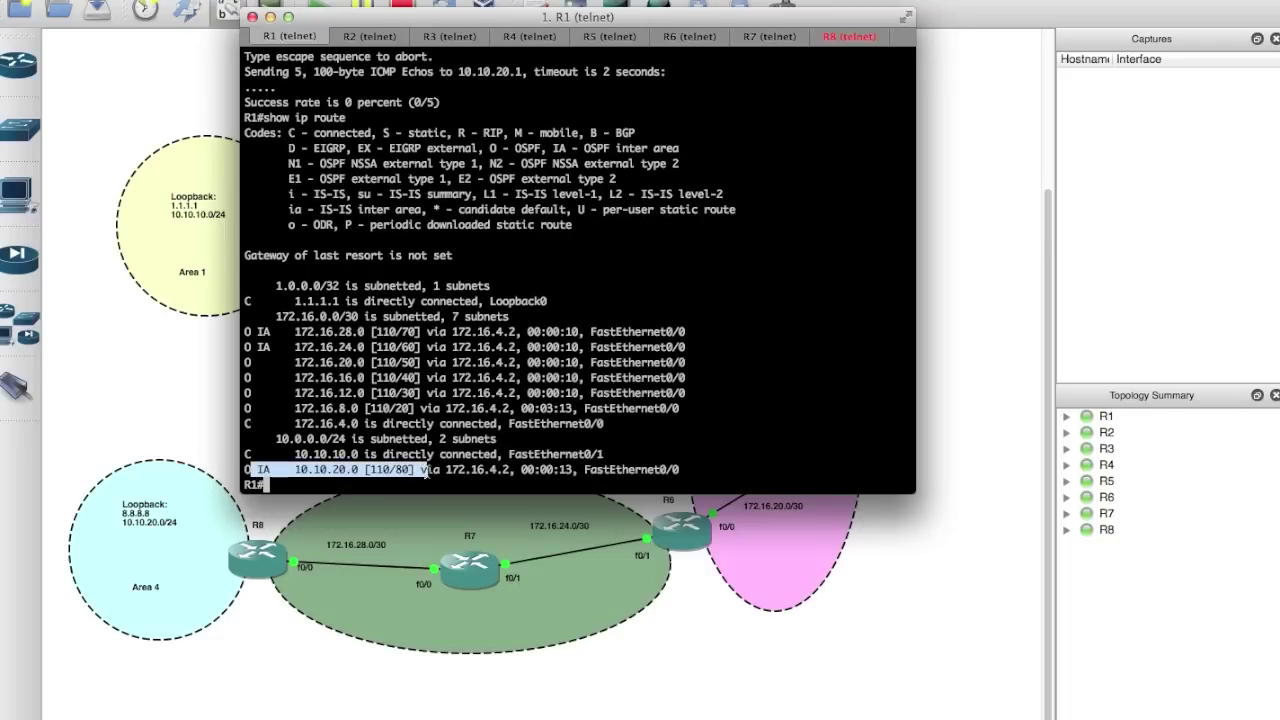
text(ping 10.10.20.1)
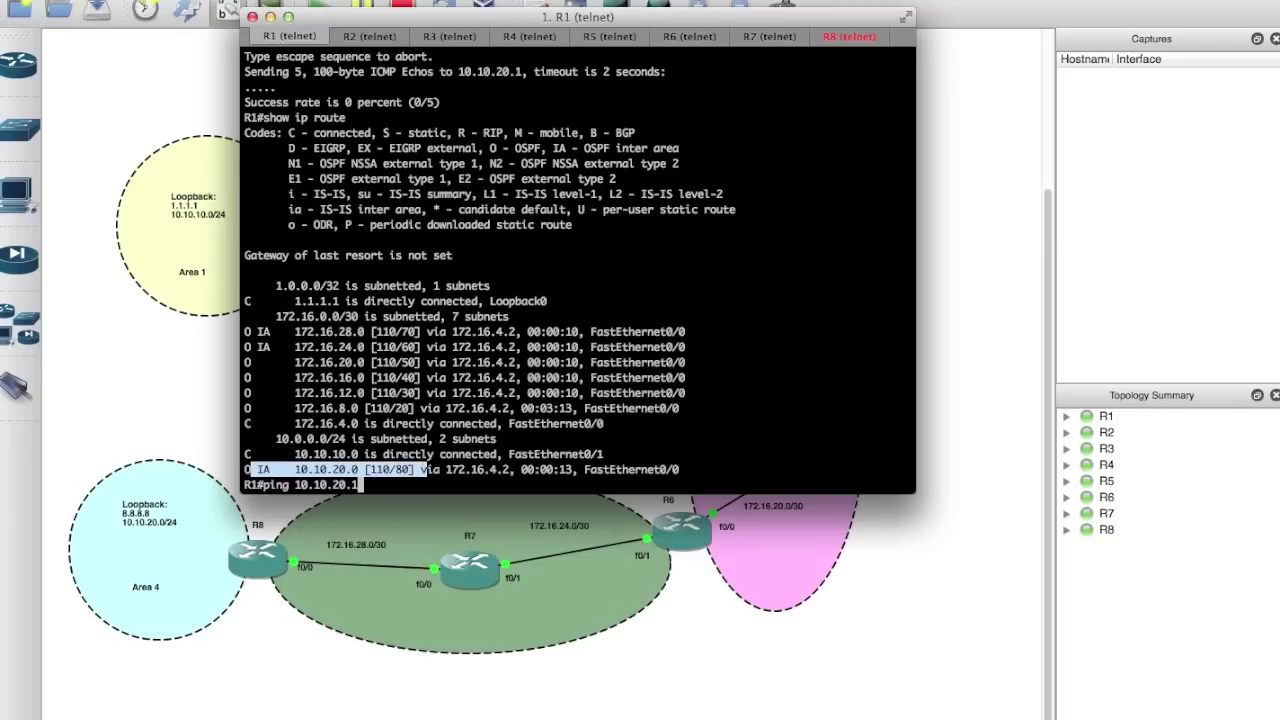
key(Return)
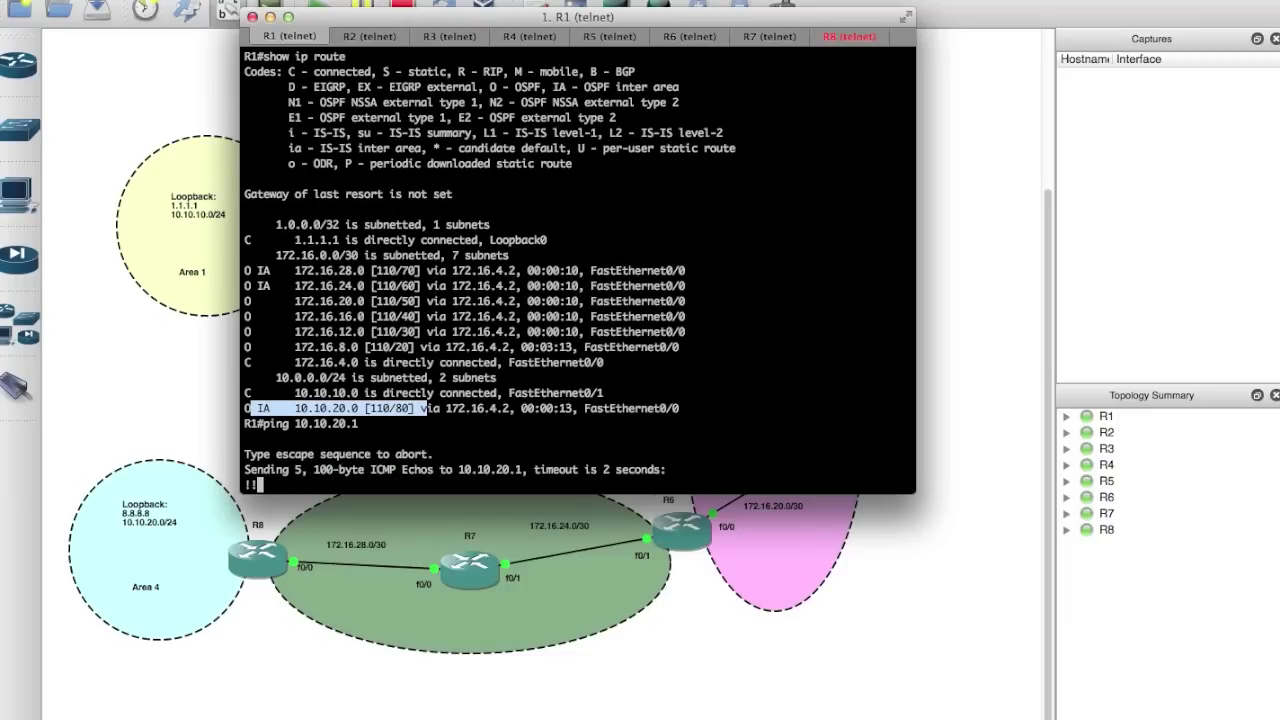